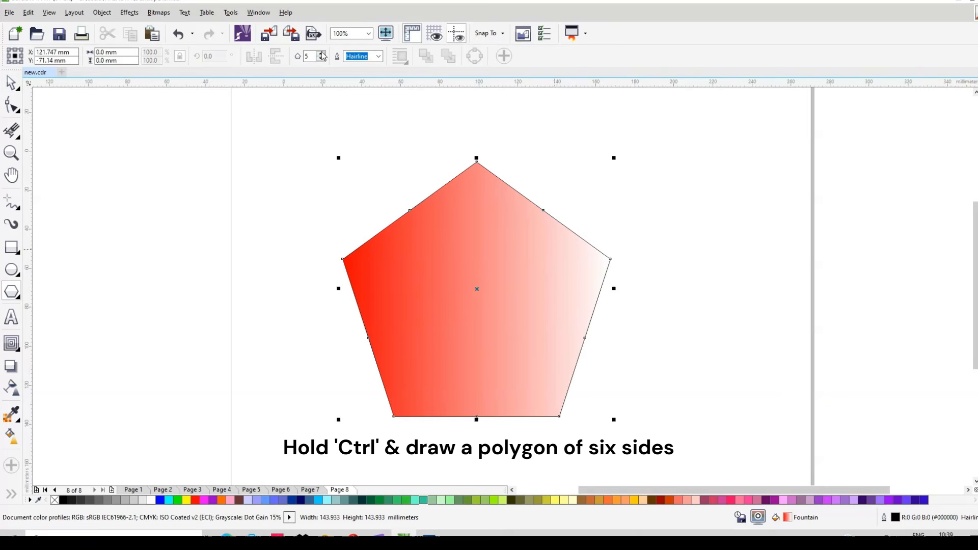
# - Change the pentagon to six sides and delete the extra node in the middle of its upper-left side
pyautogui.click(321, 53)
pyautogui.click(17, 109)
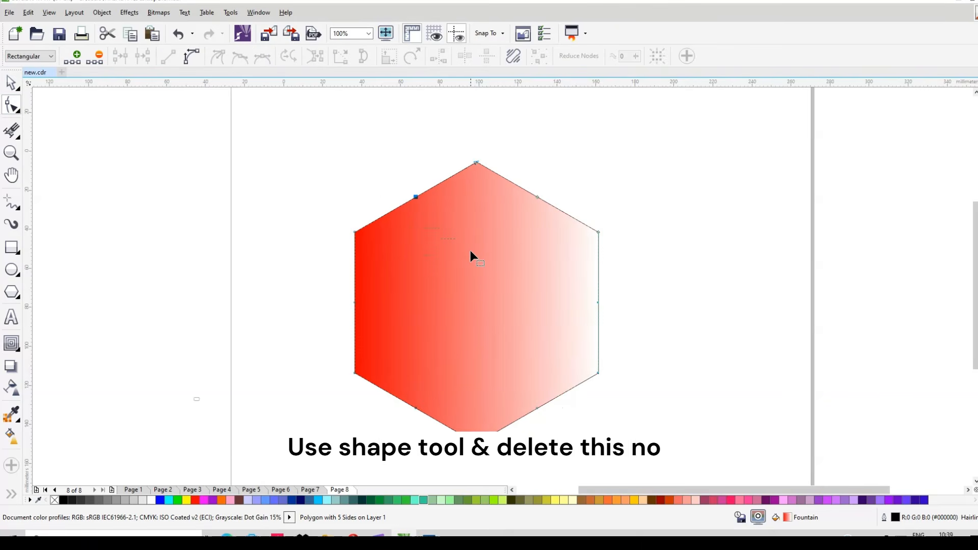
pyautogui.click(13, 81)
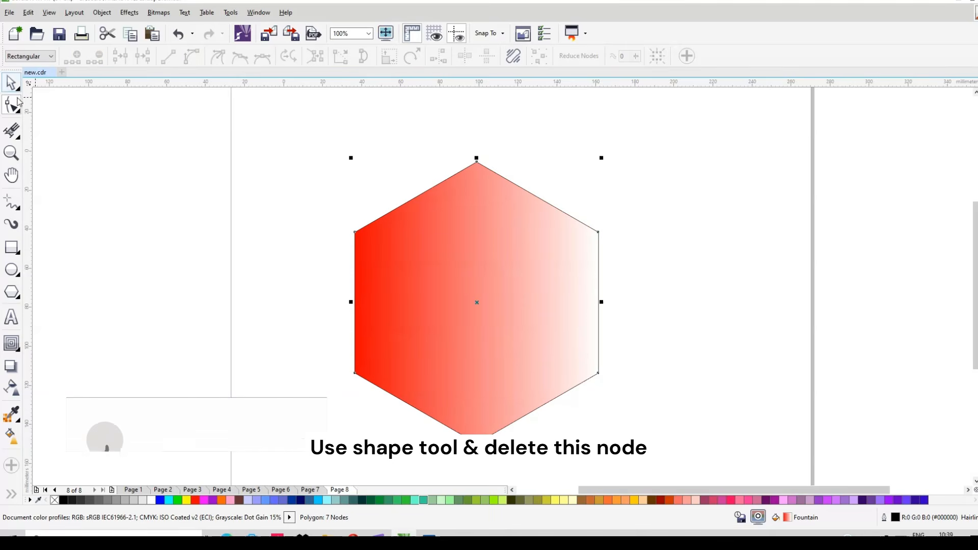
# - Remove the hexagon's fill and set its width to 150 mm with the ratio locked
pyautogui.click(57, 499)
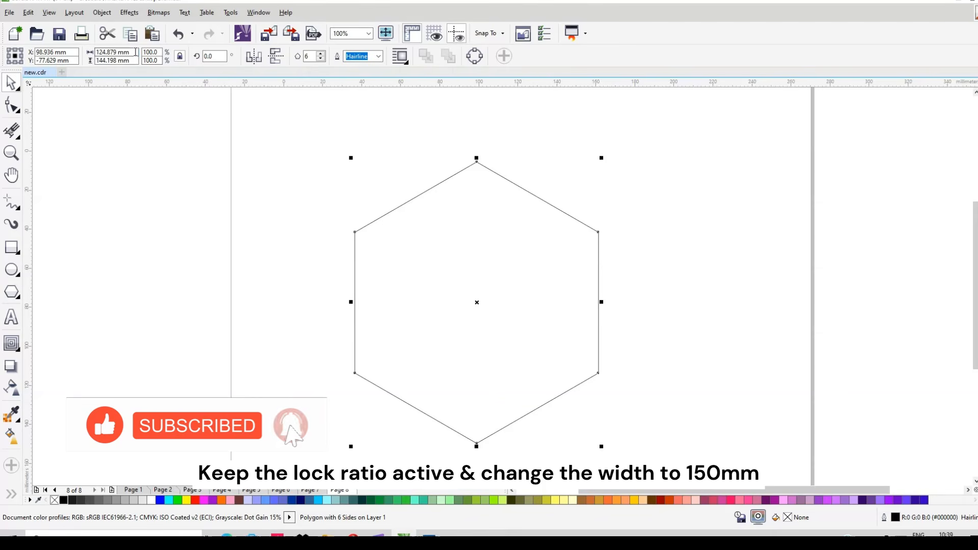
pyautogui.moveTo(134, 53); pyautogui.dragTo(45, 69)
pyautogui.write('150')
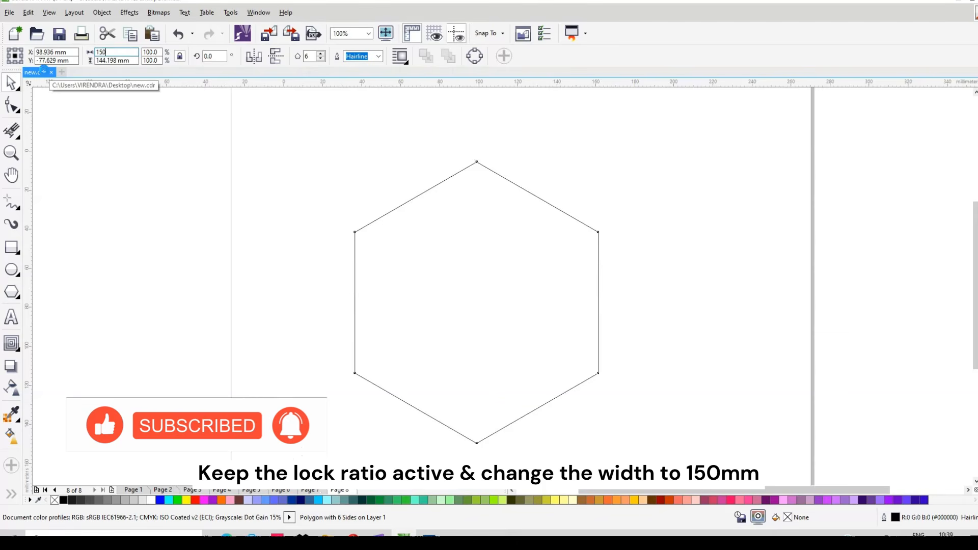
pyautogui.press('Return')
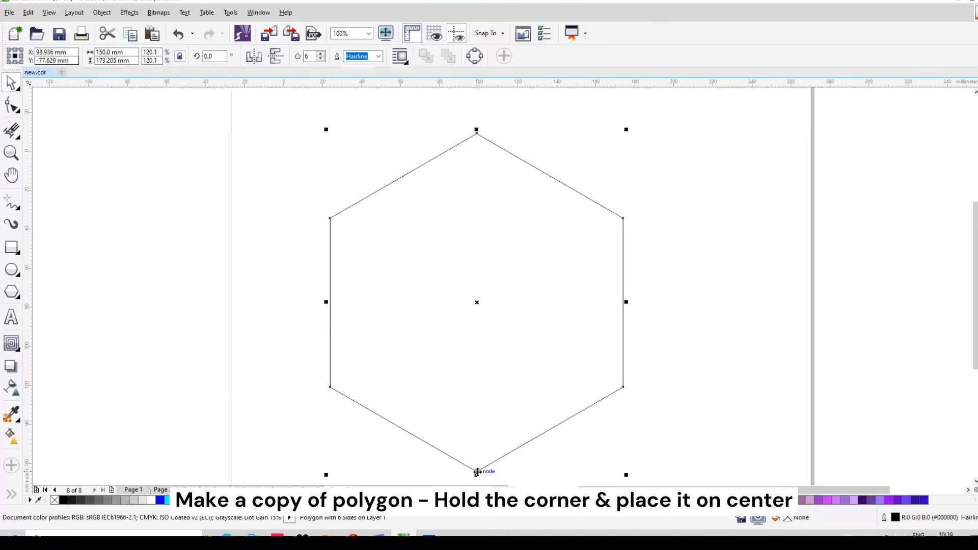
# - Copy the hexagon upward with its bottom corner on the original's centre, and intersect the two hexagons
pyautogui.moveTo(477, 472); pyautogui.dragTo(478, 302)
pyautogui.rightClick(478, 302)
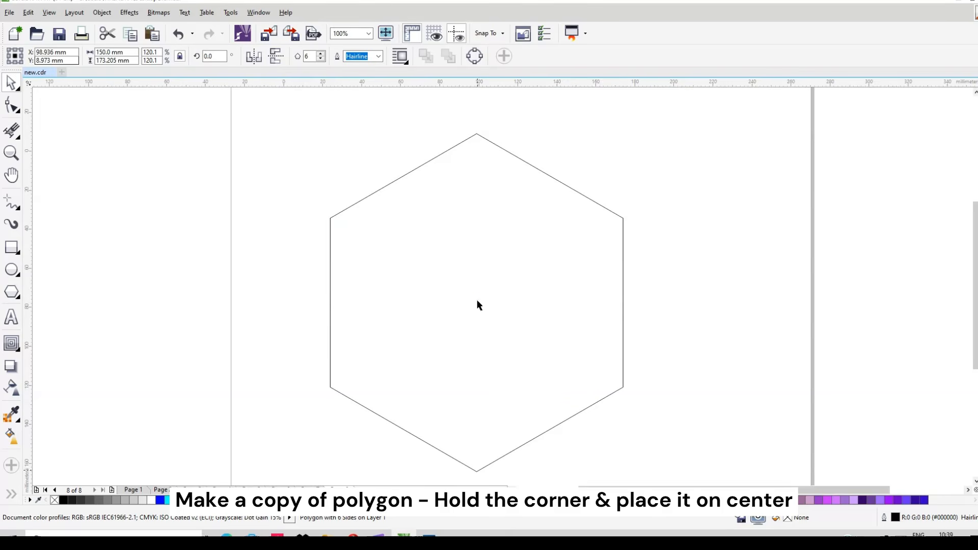
pyautogui.keyDown('shift'); pyautogui.click(518, 372); pyautogui.keyUp('shift')
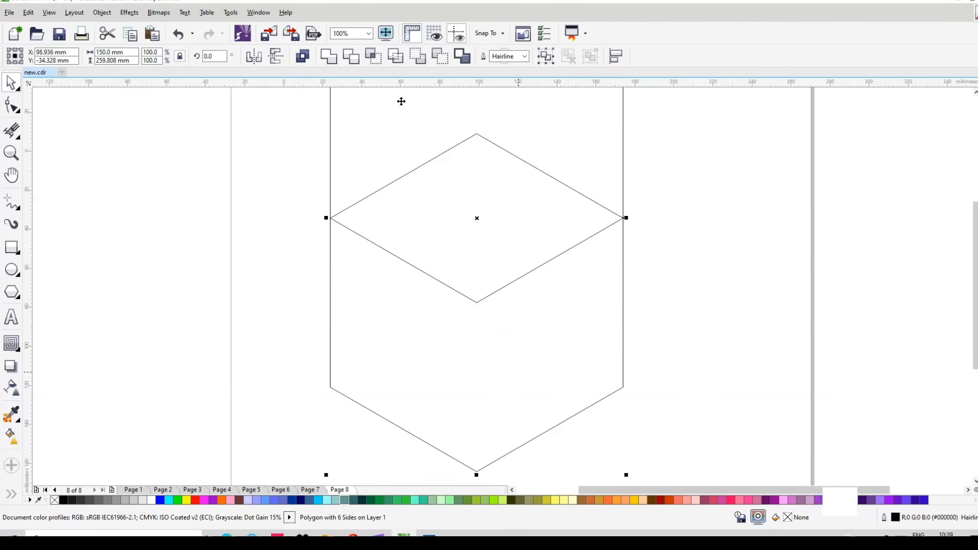
pyautogui.click(374, 56)
# - Delete both hexagons, keep the intersected rhombus, and move it about 23 mm down and 4 mm right
pyautogui.click(610, 144)
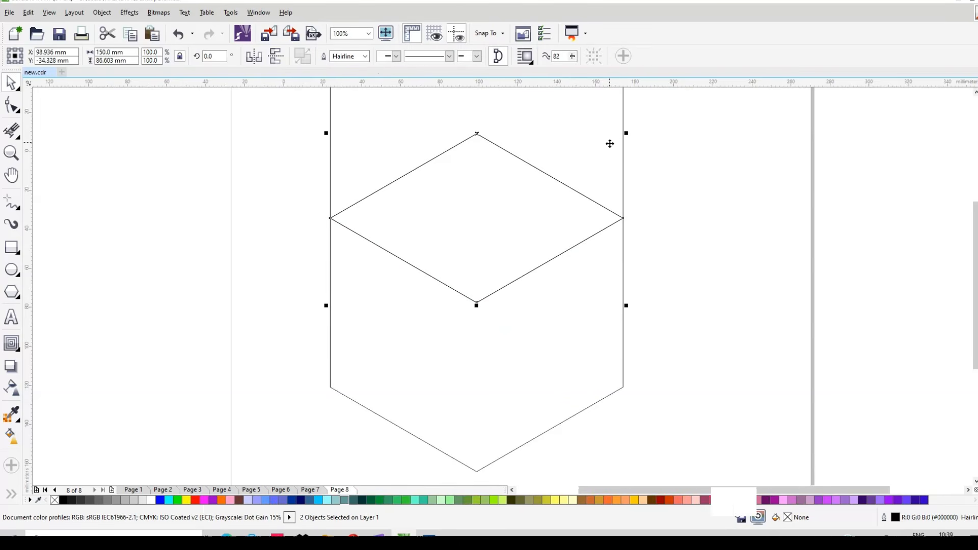
pyautogui.press('Delete')
pyautogui.click(605, 360)
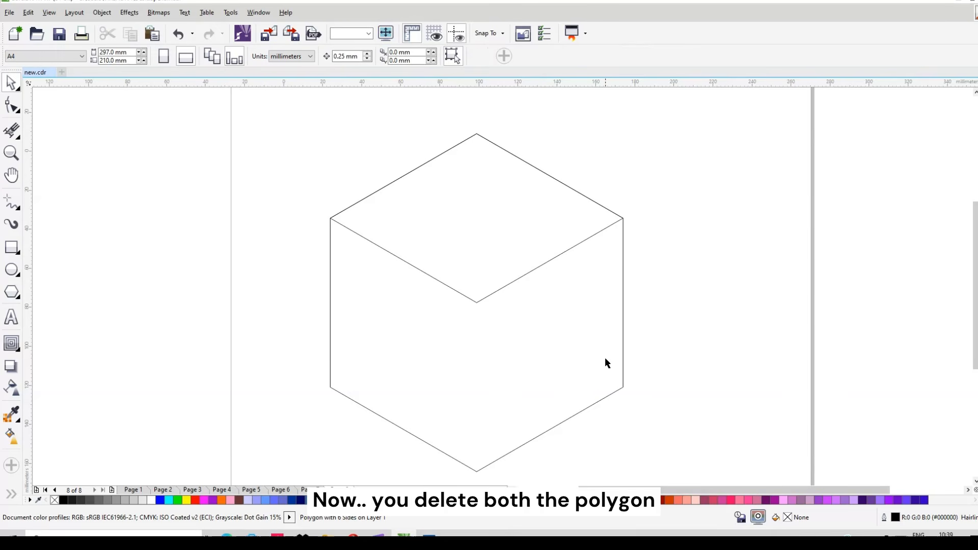
pyautogui.press('Delete')
pyautogui.click(509, 216)
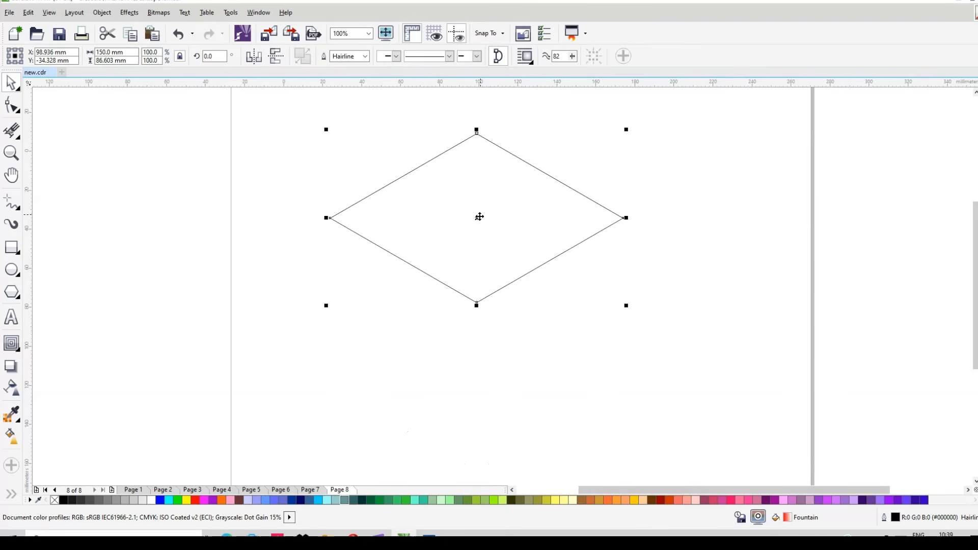
pyautogui.moveTo(477, 218); pyautogui.dragTo(485, 262)
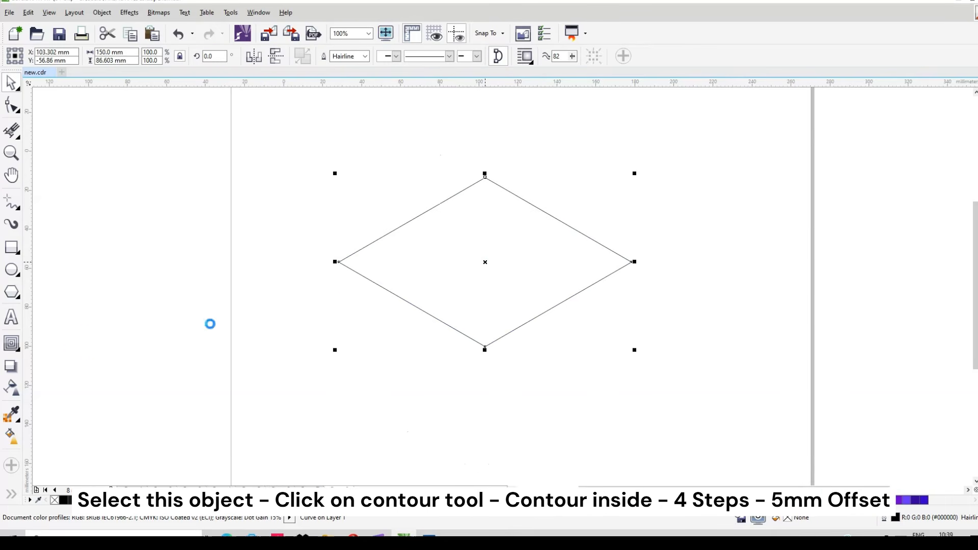
# - Apply an inside contour to the rhombus with 4 steps and a 5 mm offset
pyautogui.click(17, 345)
pyautogui.click(279, 57)
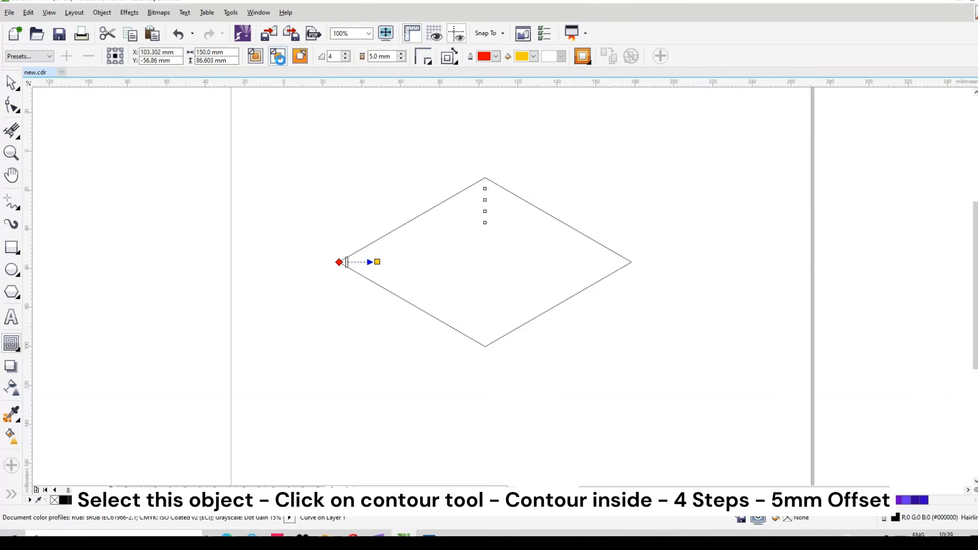
pyautogui.click(16, 83)
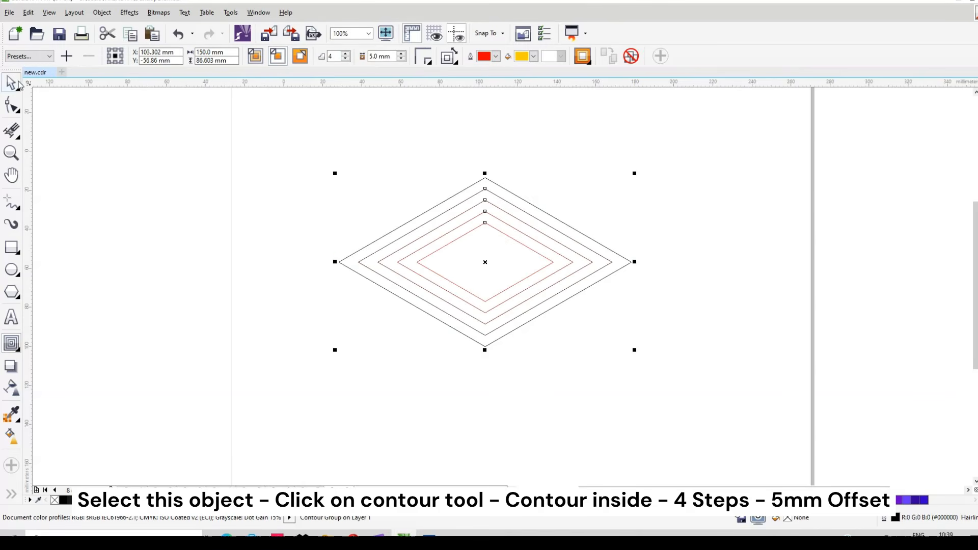
# - Break the contour group apart and group the contours with the outer rhombus
pyautogui.rightClick(568, 258)
pyautogui.click(637, 290)
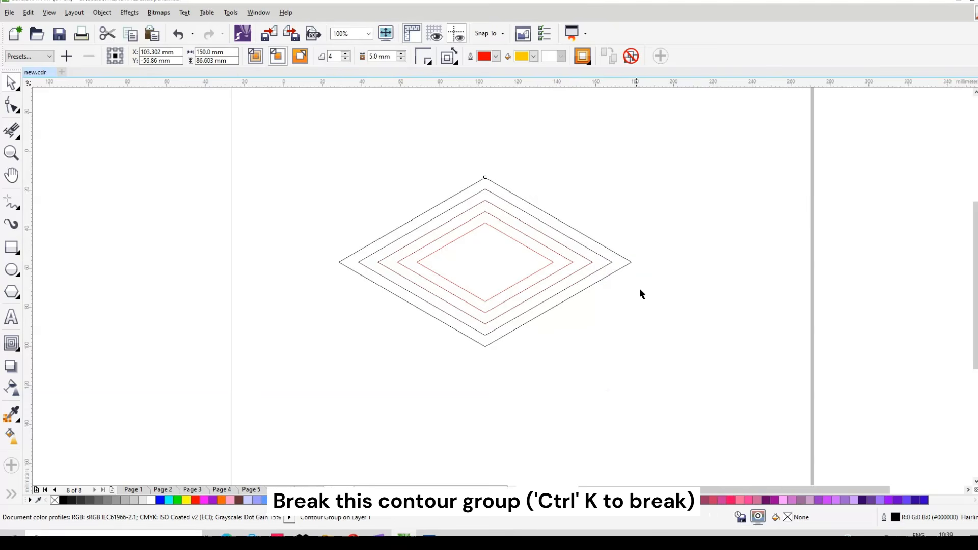
pyautogui.click(351, 147)
pyautogui.moveTo(295, 146); pyautogui.dragTo(748, 374)
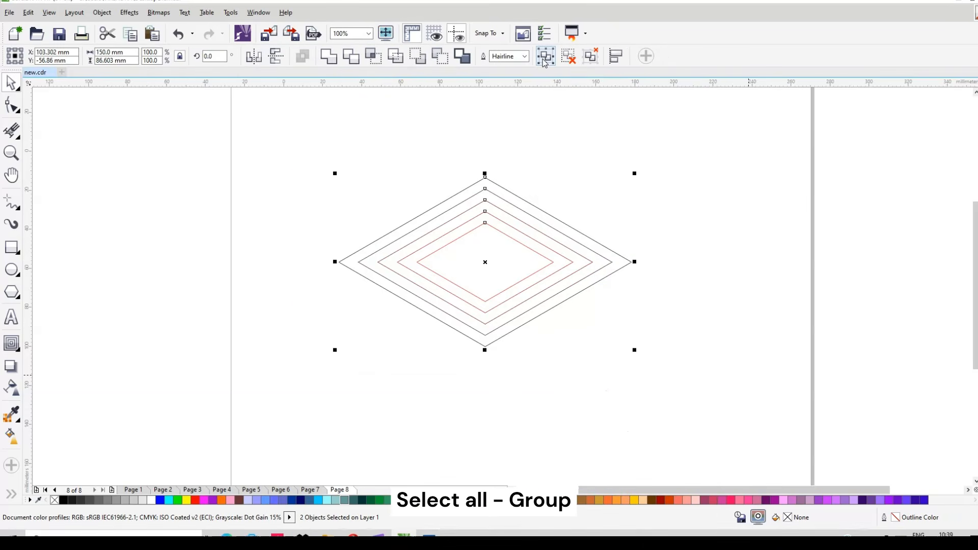
pyautogui.hotkey('ctrl', 'g')
# - Place the rhombus group's pivot on its bottom corner and make five copies rotated clockwise in 60° steps around it
pyautogui.click(536, 227)
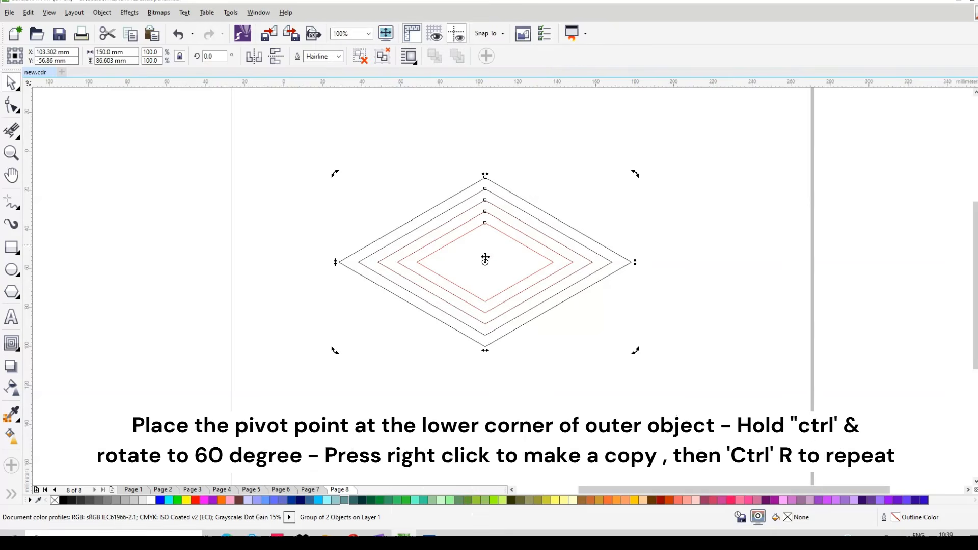
pyautogui.moveTo(485, 262); pyautogui.dragTo(485, 337)
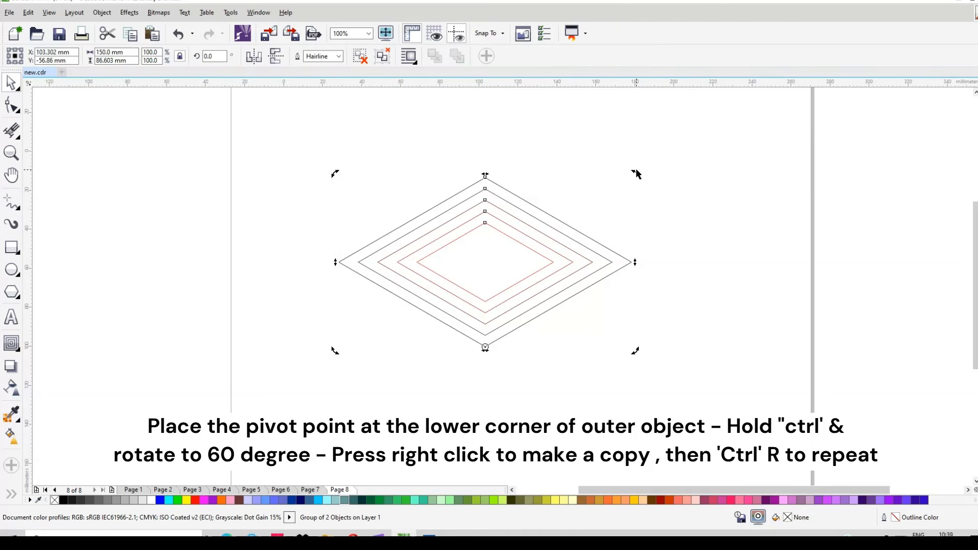
pyautogui.moveTo(637, 173); pyautogui.dragTo(645, 377)
pyautogui.rightClick(644, 376)
pyautogui.hotkey('ctrl', 'r')
pyautogui.hotkey('ctrl', 'r')
pyautogui.hotkey('ctrl', 'r')
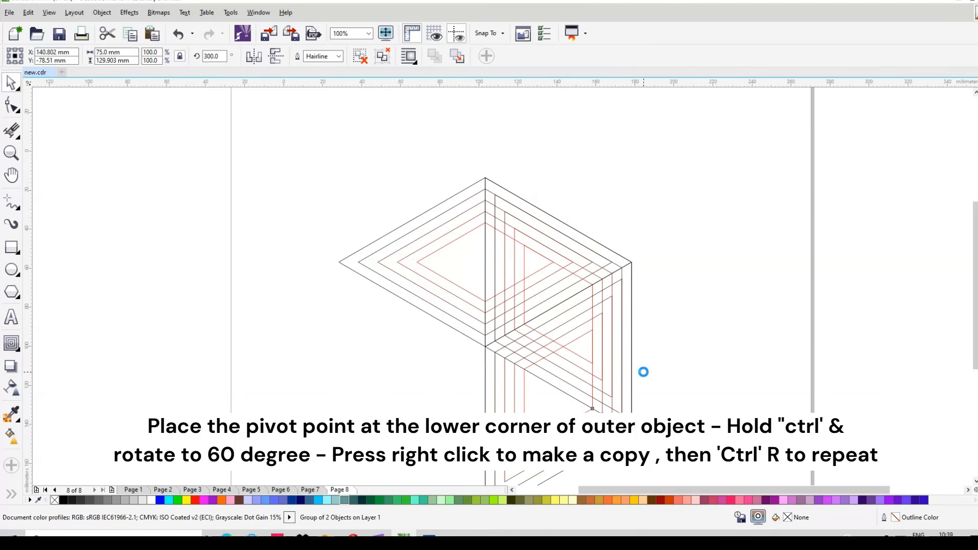
pyautogui.hotkey('ctrl', 'r')
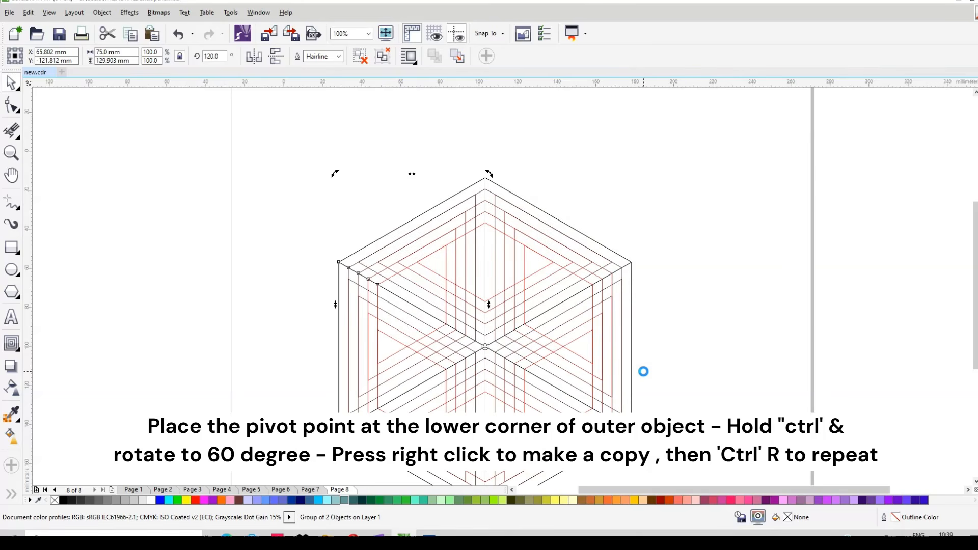
pyautogui.click(669, 217)
# - Smart-fill the six small diamonds around the pattern's centre with purple #9900CC
pyautogui.scroll(1, 474, 214)
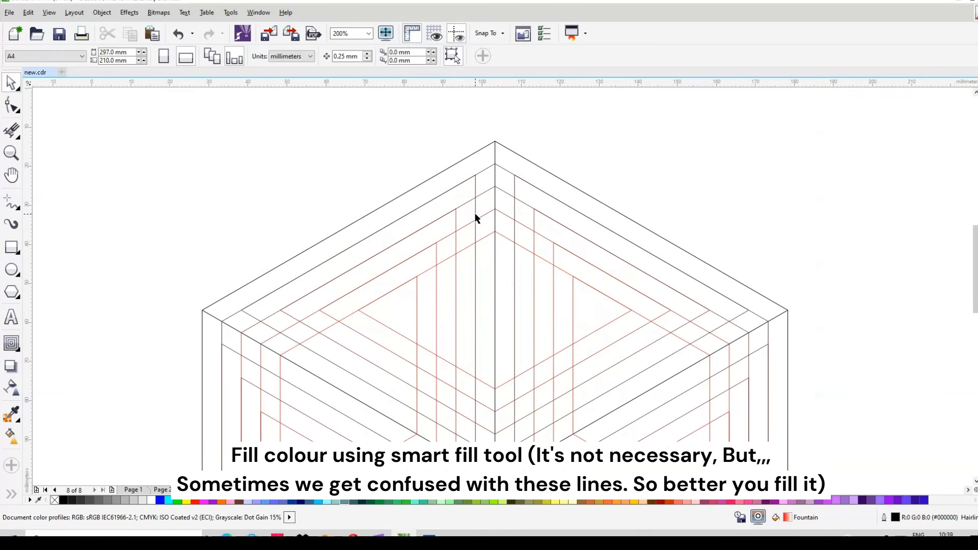
pyautogui.scroll(-2, 476, 218)
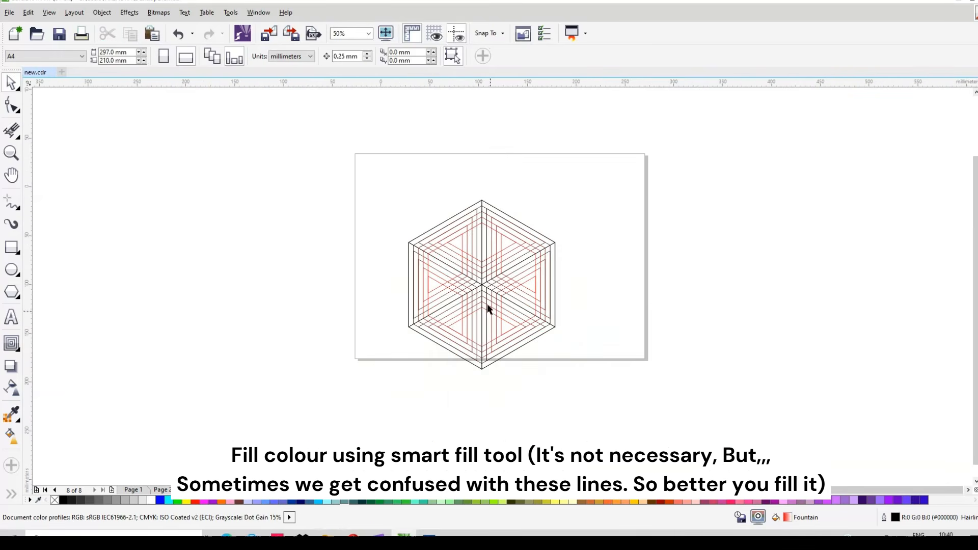
pyautogui.scroll(2, 482, 281)
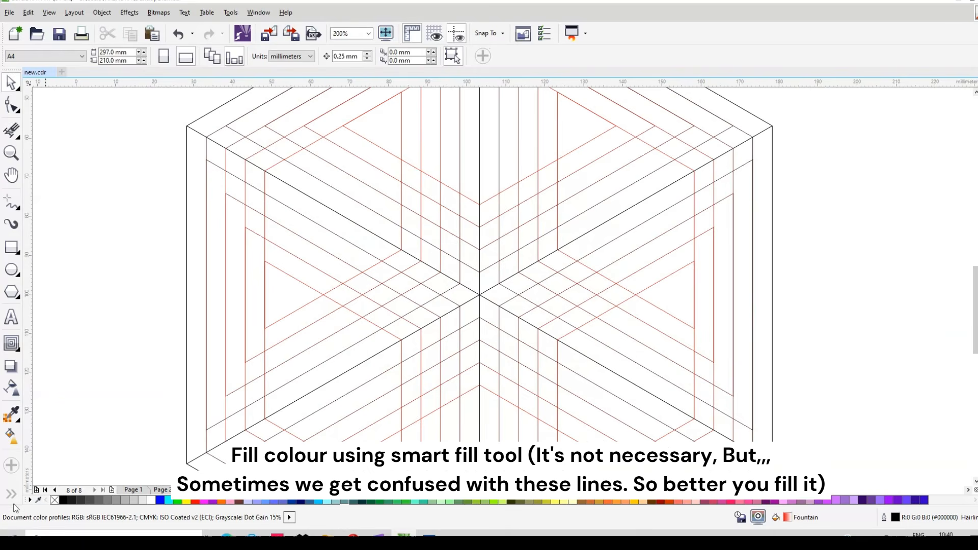
pyautogui.click(11, 435)
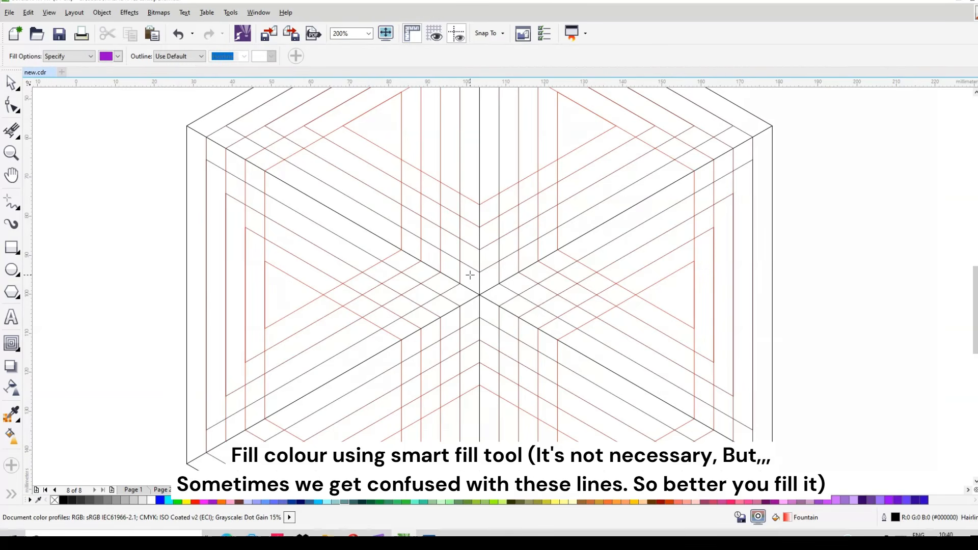
pyautogui.click(471, 278)
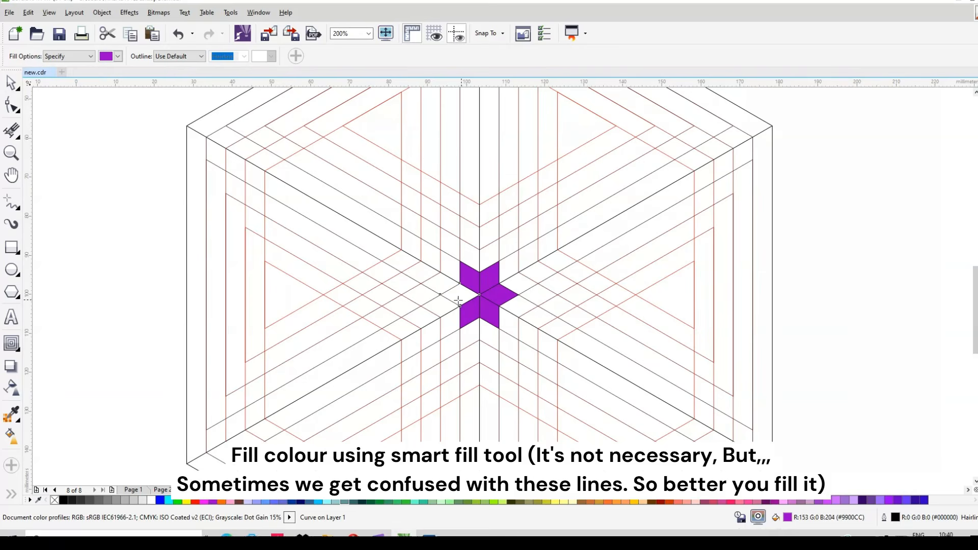
# - Select the six purple diamonds and weld them into a single star
pyautogui.click(11, 105)
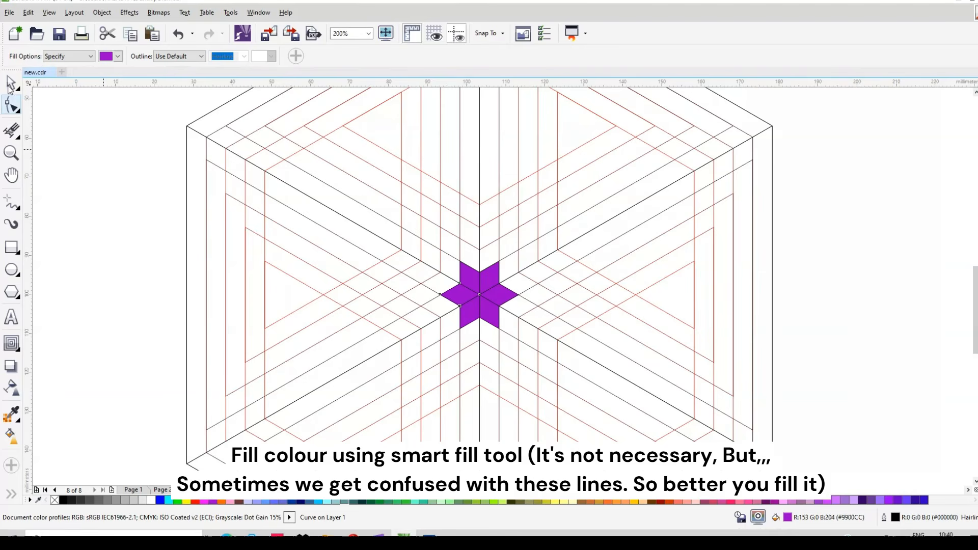
pyautogui.click(10, 85)
pyautogui.moveTo(115, 132); pyautogui.dragTo(575, 389)
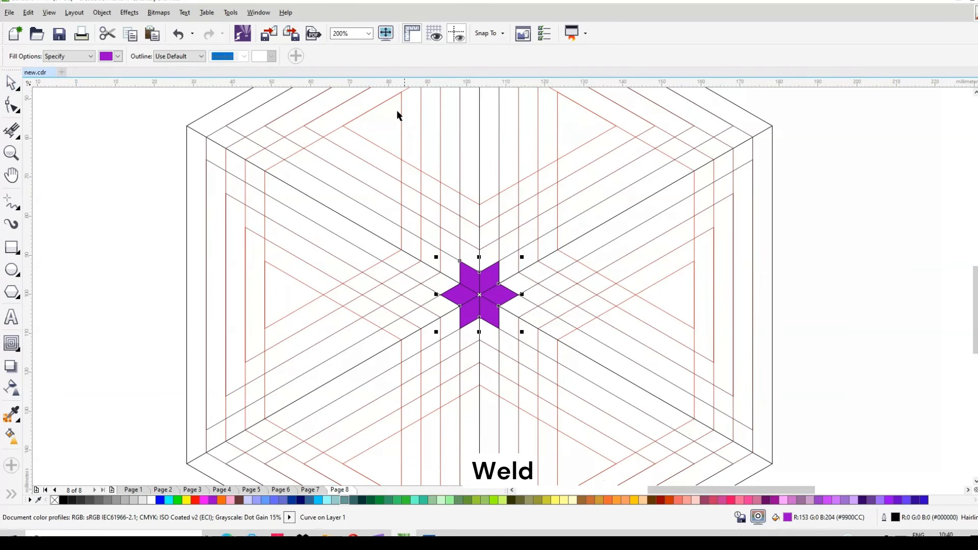
pyautogui.press('space')
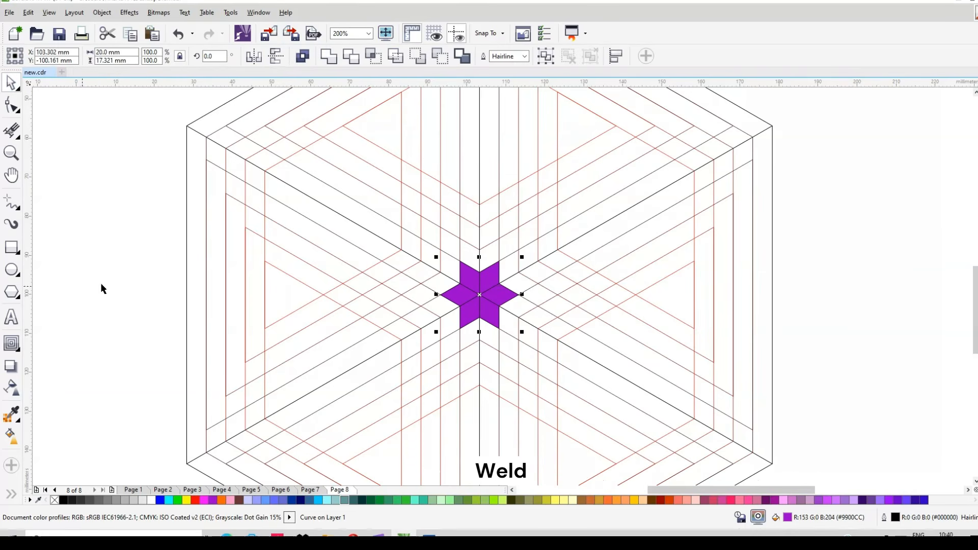
pyautogui.click(102, 288)
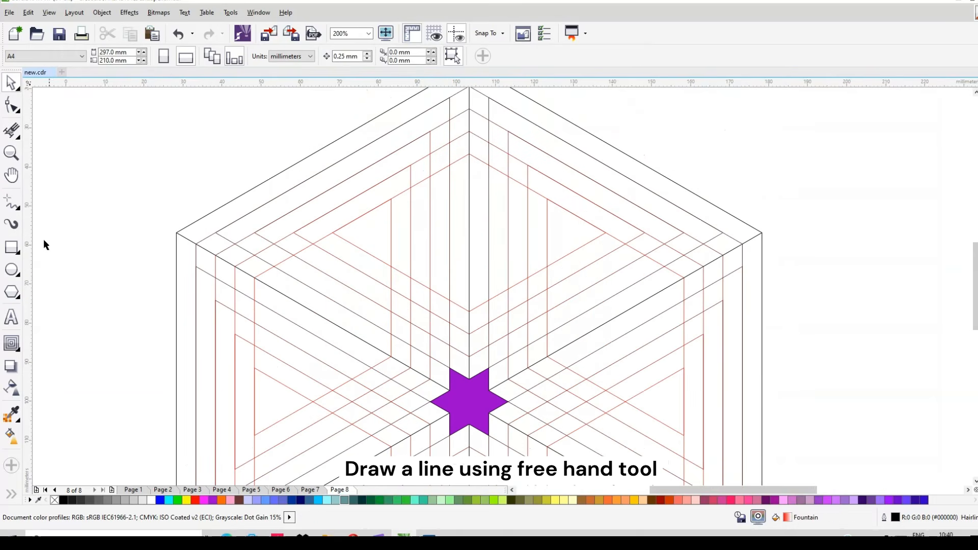
# - Draw a Freehand straight line about 5.8 mm long at 150° from the line intersection near the hexagon's top to the adjacent contour node
pyautogui.click(14, 198)
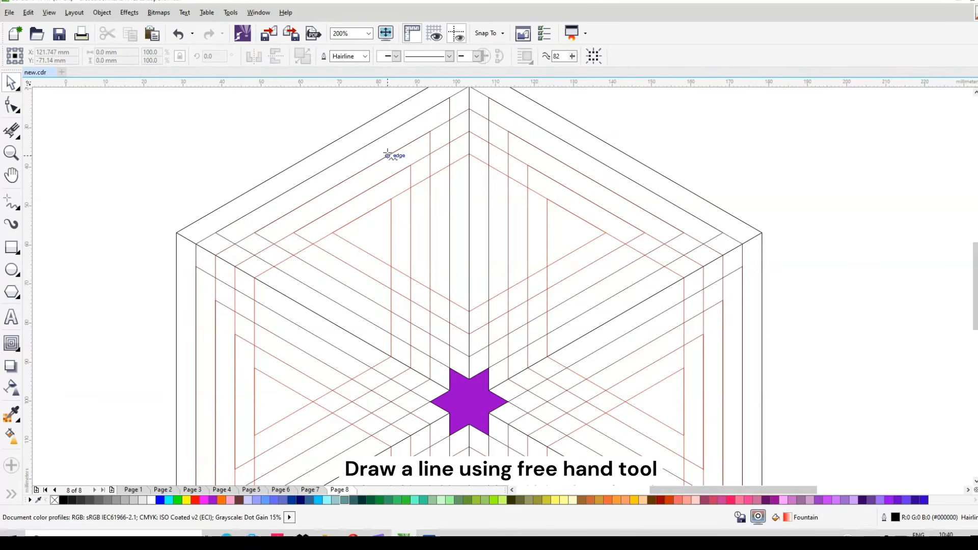
pyautogui.press('space')
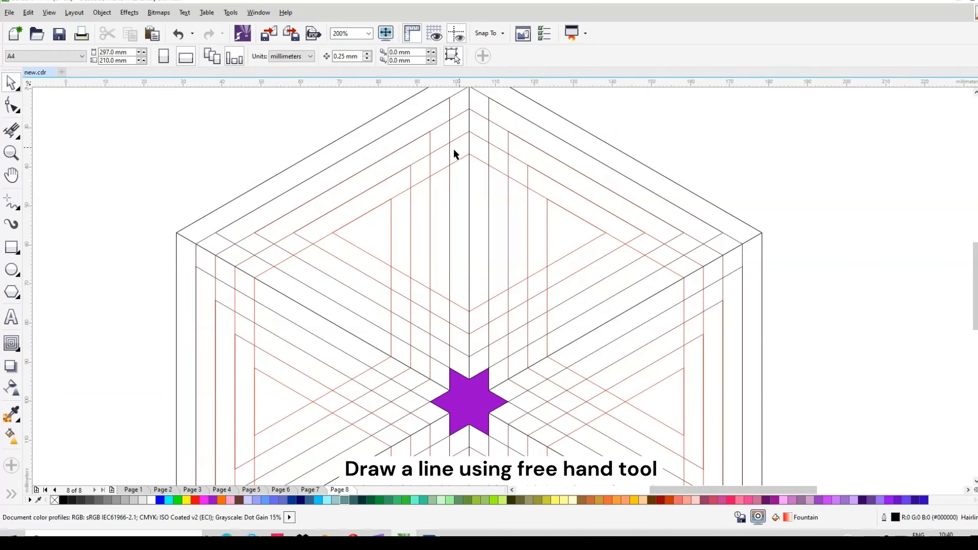
pyautogui.press('space')
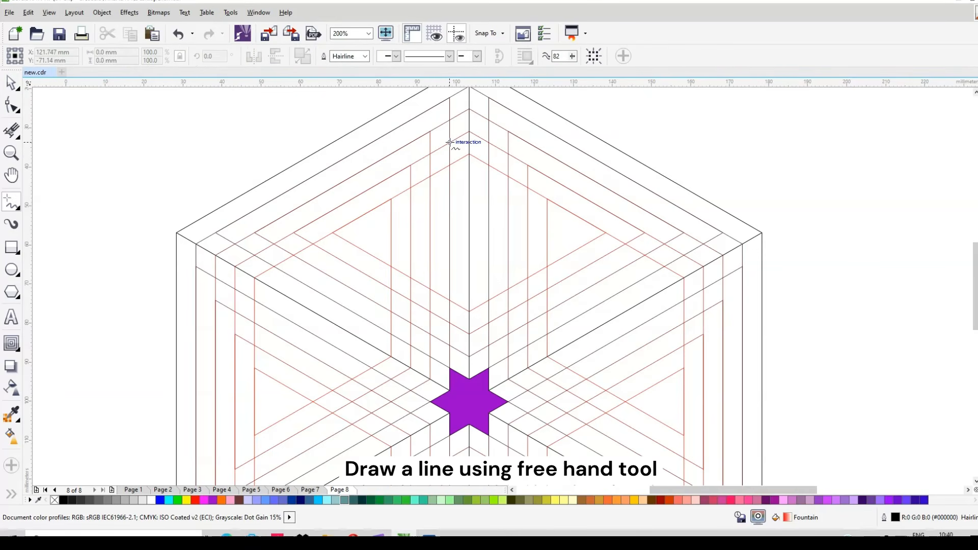
pyautogui.click(449, 142)
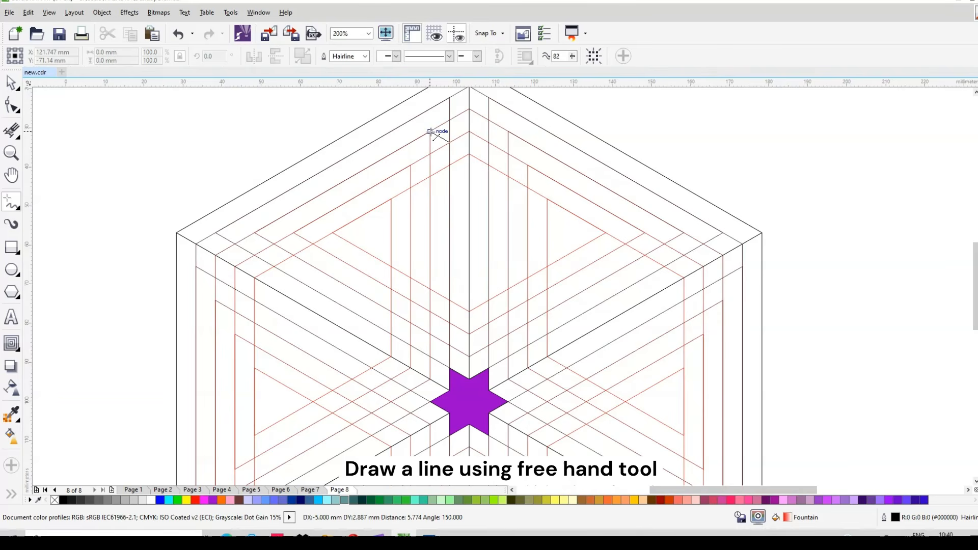
pyautogui.click(430, 131)
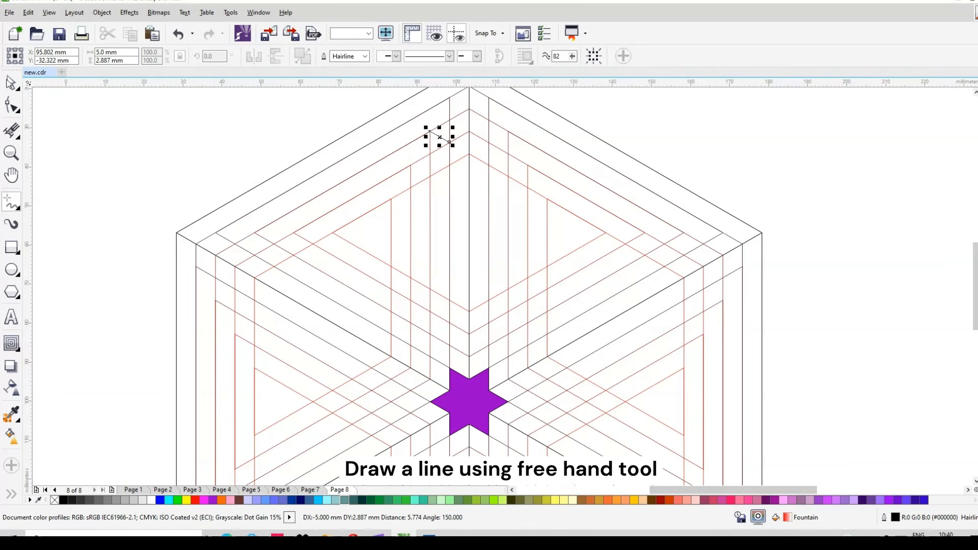
pyautogui.press('space')
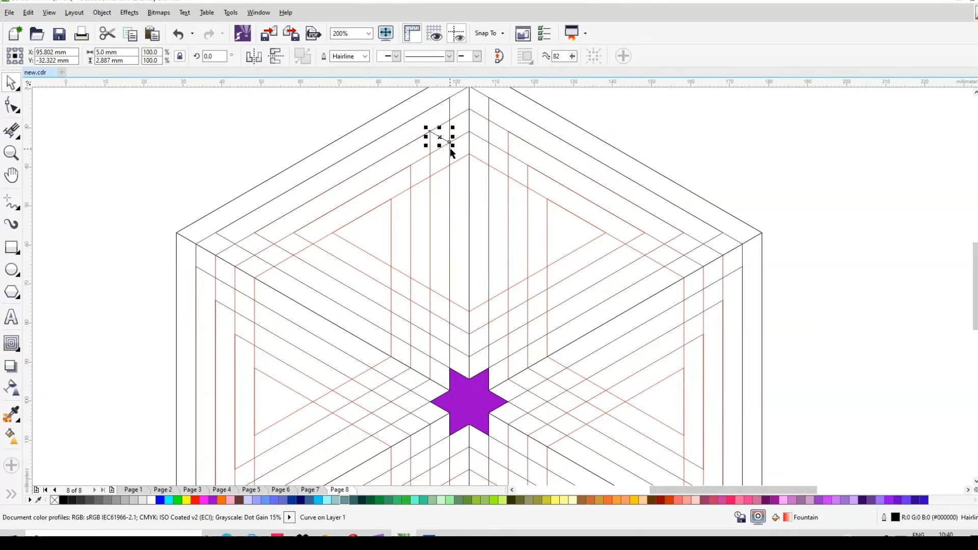
pyautogui.click(292, 118)
# - Draw a vertical Freehand line about 5.8 mm long from the second inner contour's node near the hexagon's upper-left corner down to the line intersection below
pyautogui.press('space')
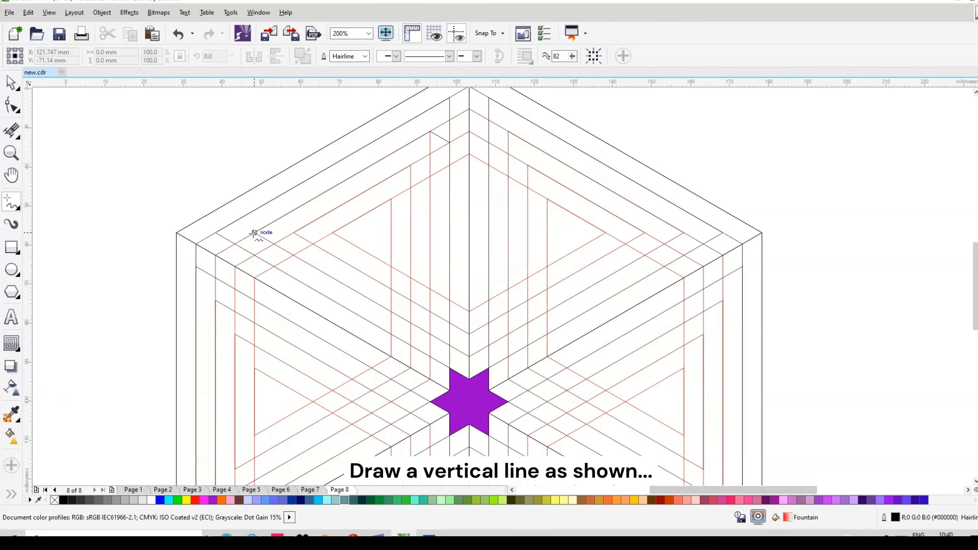
pyautogui.click(254, 232)
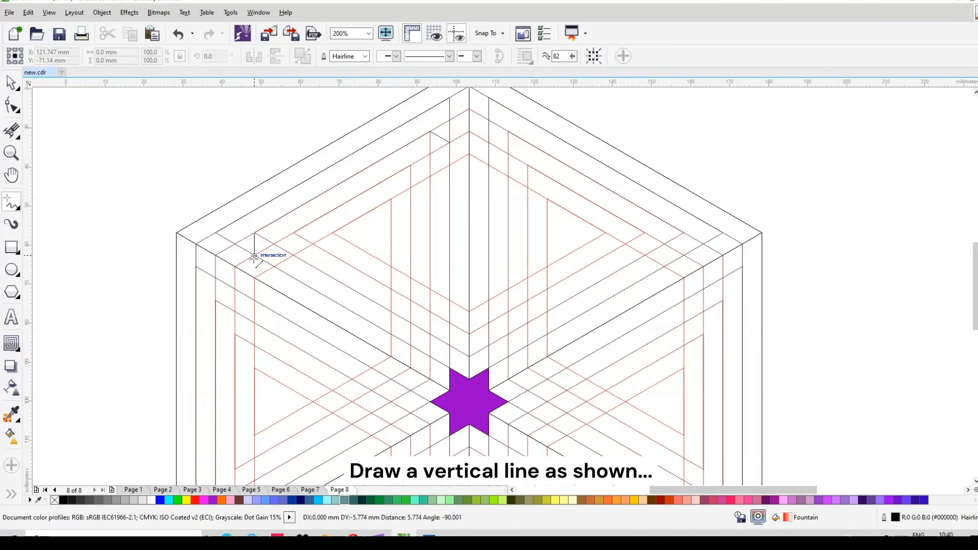
pyautogui.click(254, 259)
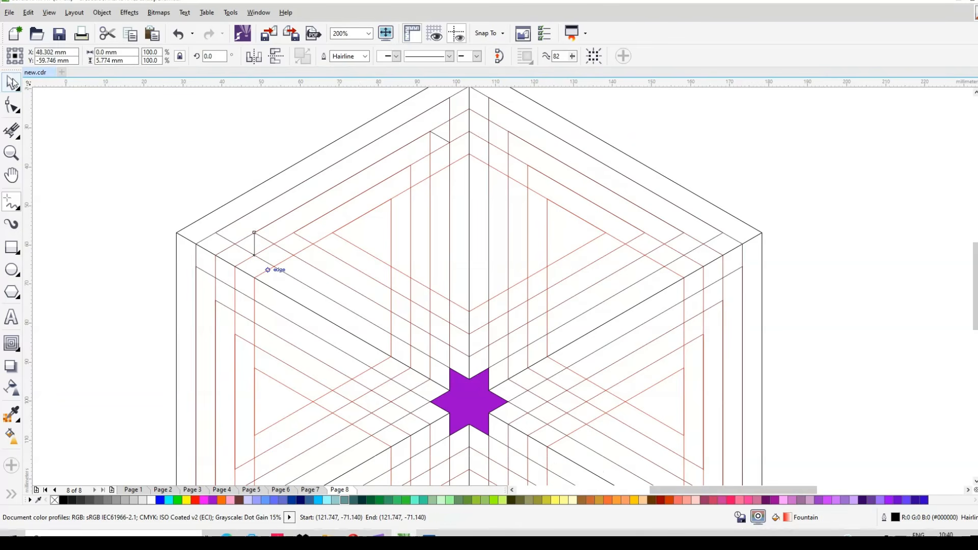
pyautogui.press('space')
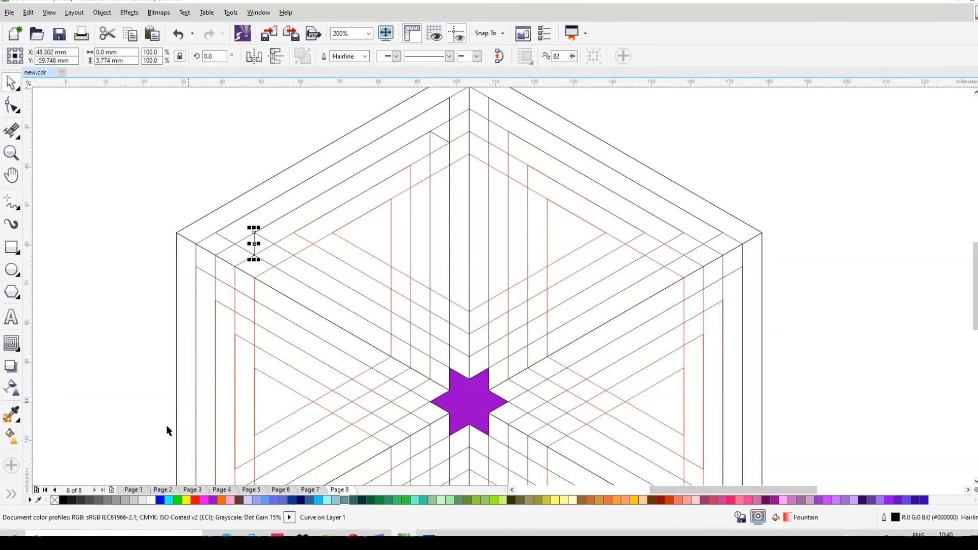
# - Select the whole hexagonal pattern with the star and short lines, and group its nine objects
pyautogui.scroll(-1, 375, 184)
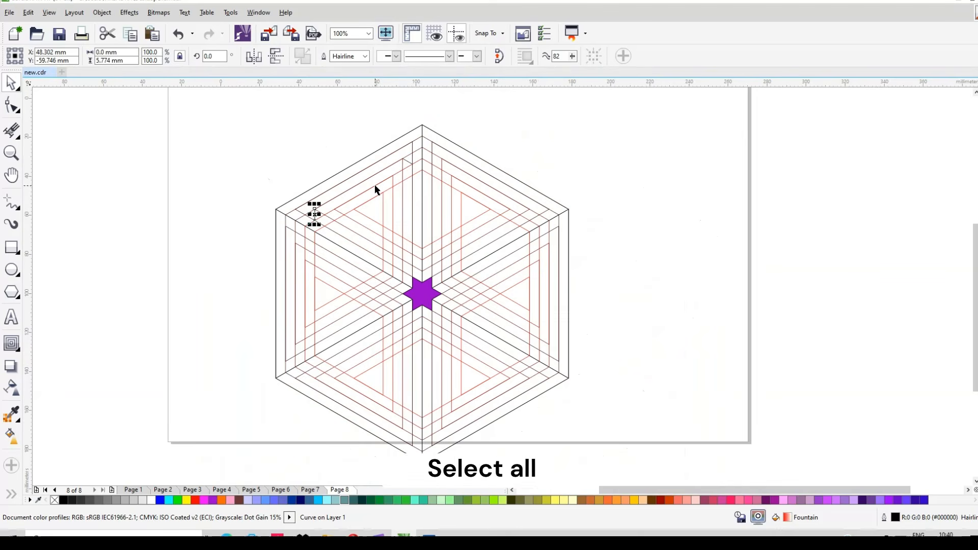
pyautogui.moveTo(205, 101); pyautogui.dragTo(596, 403)
pyautogui.click(544, 57)
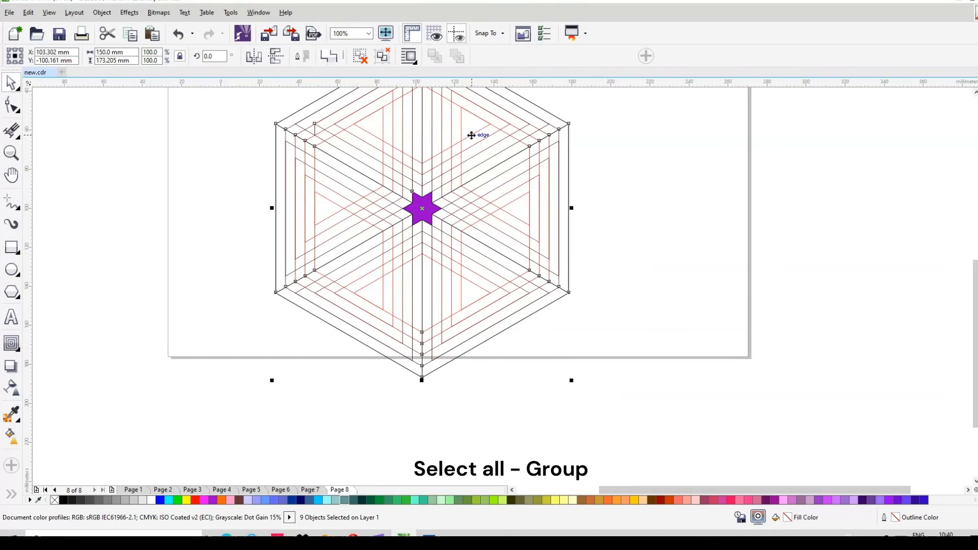
pyautogui.scroll(2, 470, 210)
pyautogui.scroll(-4, 445, 225)
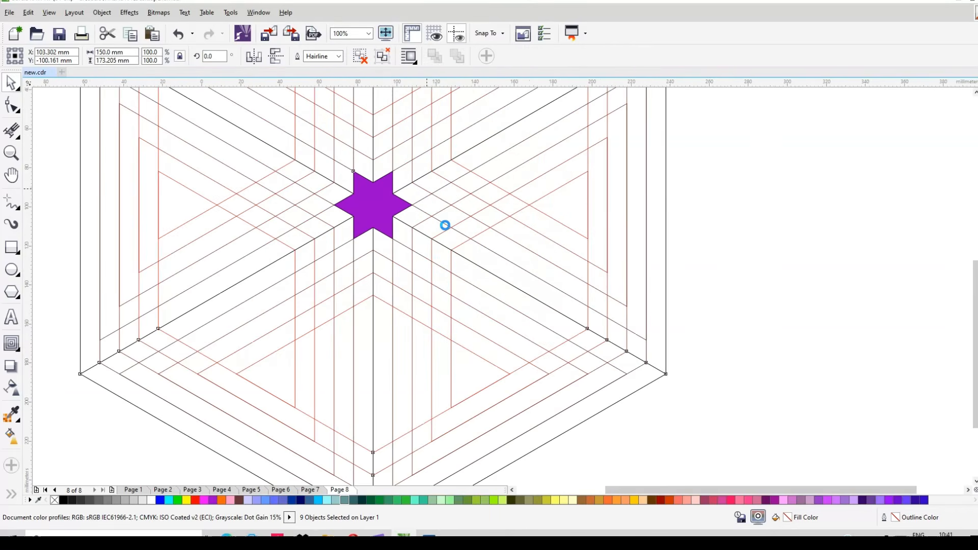
pyautogui.scroll(3, 421, 144)
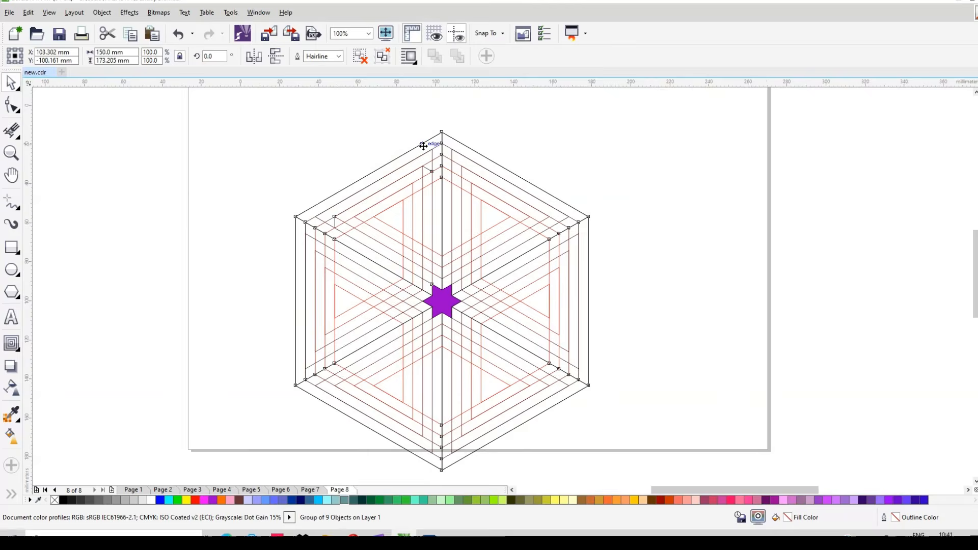
pyautogui.scroll(-1, 472, 231)
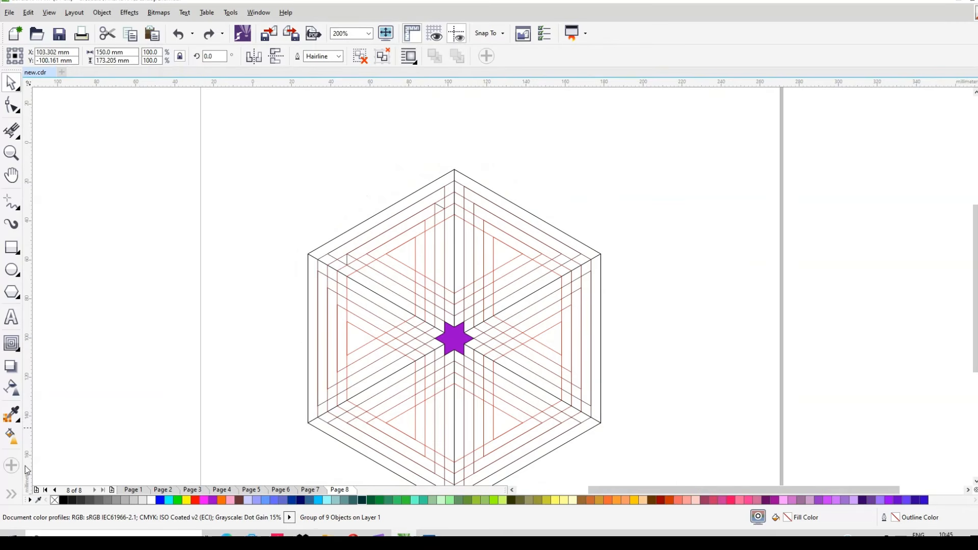
# - Set the Smart Fill colour to green #33CC33 and fill the diagonal band from the short slanted line down towards the short vertical line
pyautogui.click(14, 494)
pyautogui.click(35, 493)
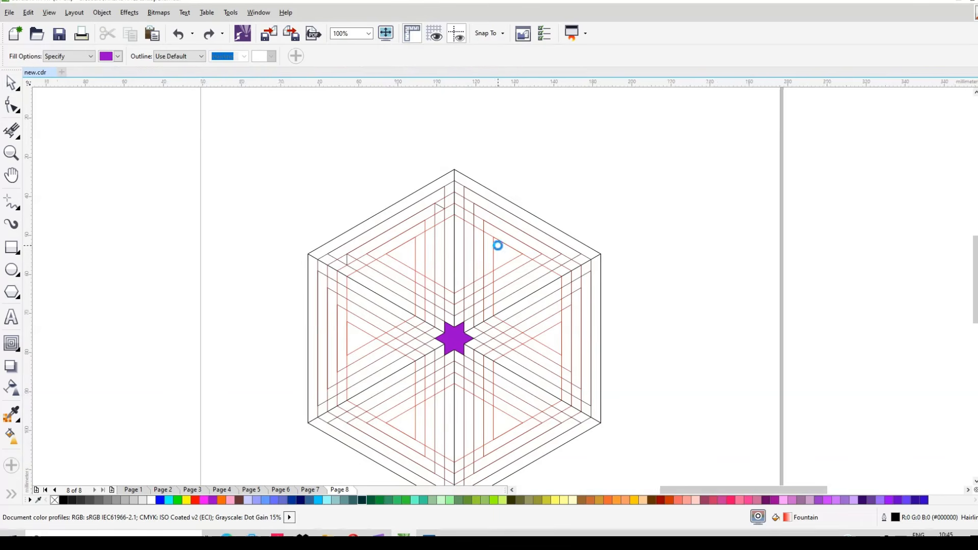
pyautogui.scroll(1, 498, 244)
pyautogui.click(117, 56)
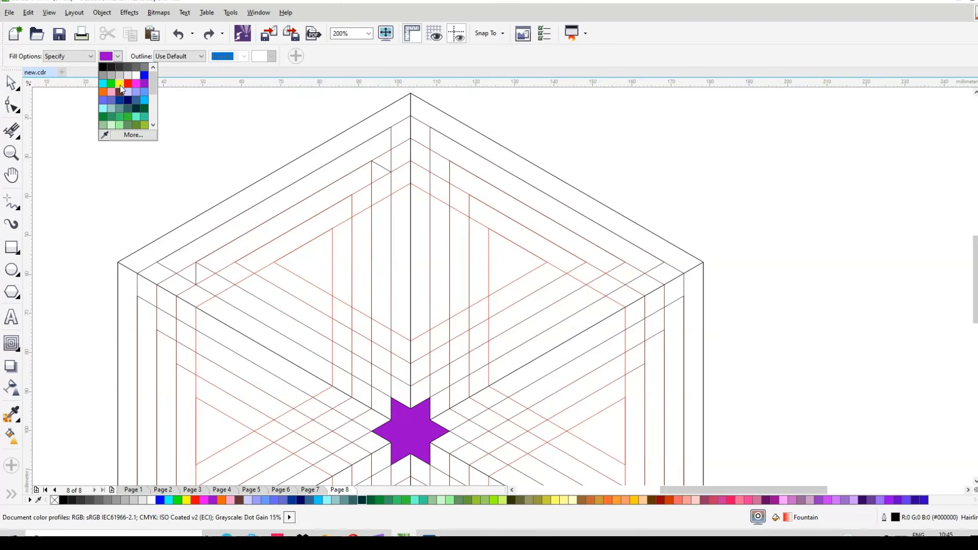
pyautogui.click(127, 118)
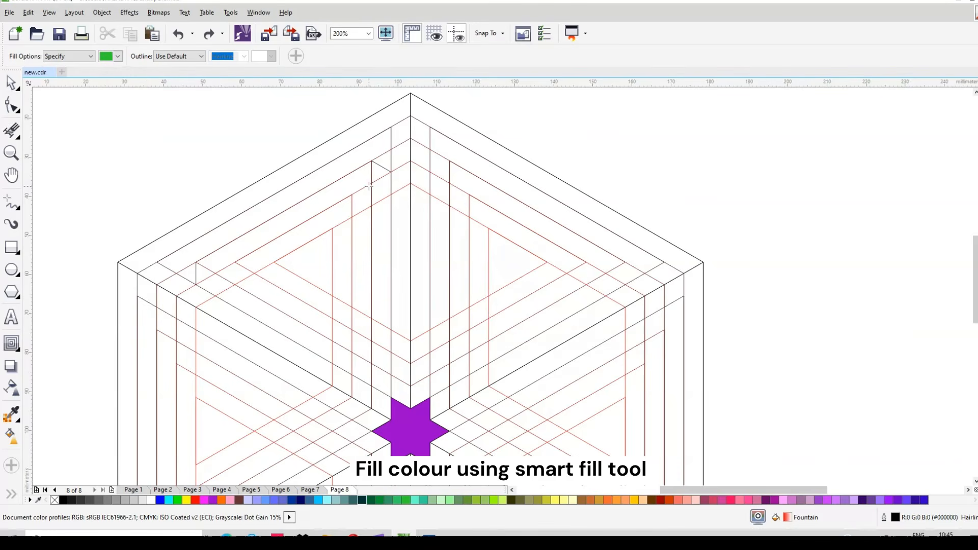
pyautogui.click(380, 173)
pyautogui.click(369, 176)
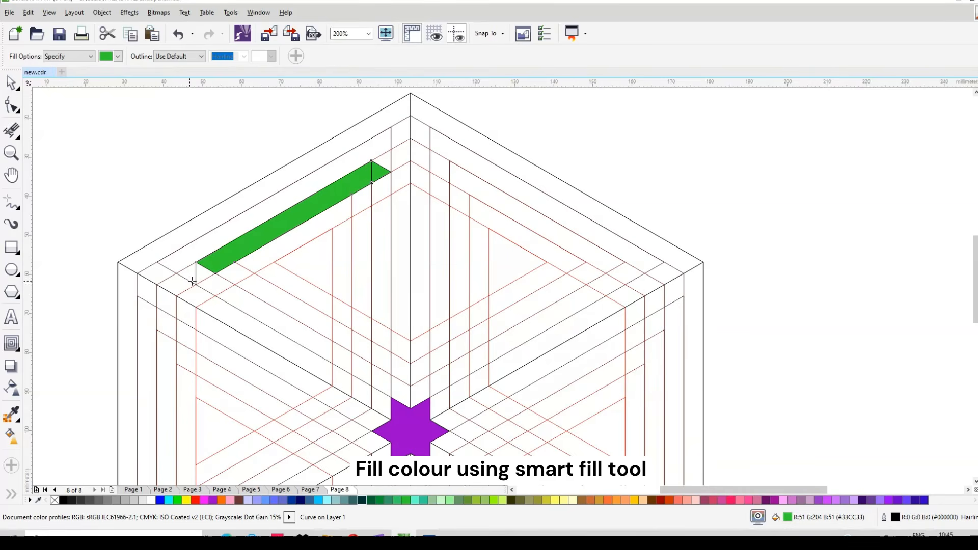
# - Smart-fill the adjoining segments of the descending diagonal band in green #33CC33 as far as the vertical centre line
pyautogui.click(243, 274)
pyautogui.click(330, 331)
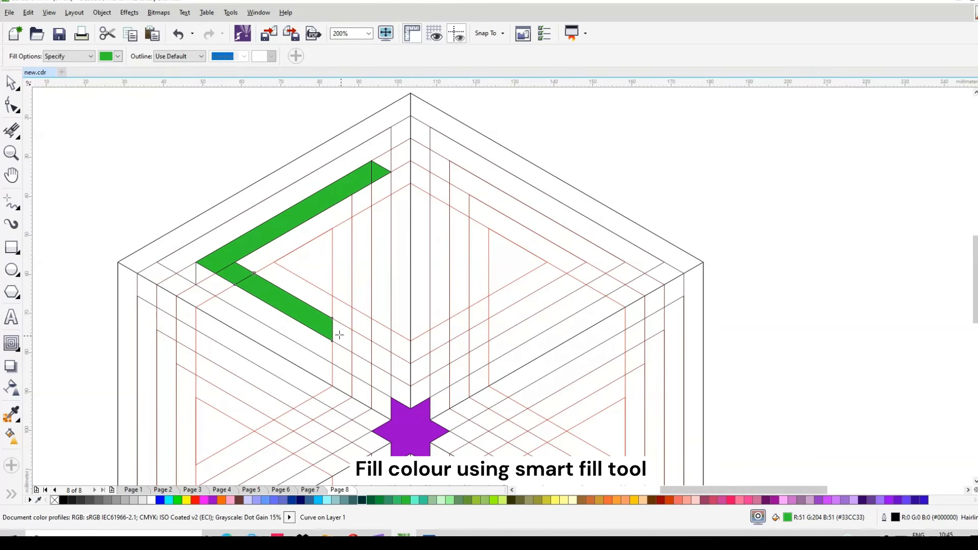
pyautogui.click(344, 336)
pyautogui.click(363, 347)
pyautogui.click(381, 358)
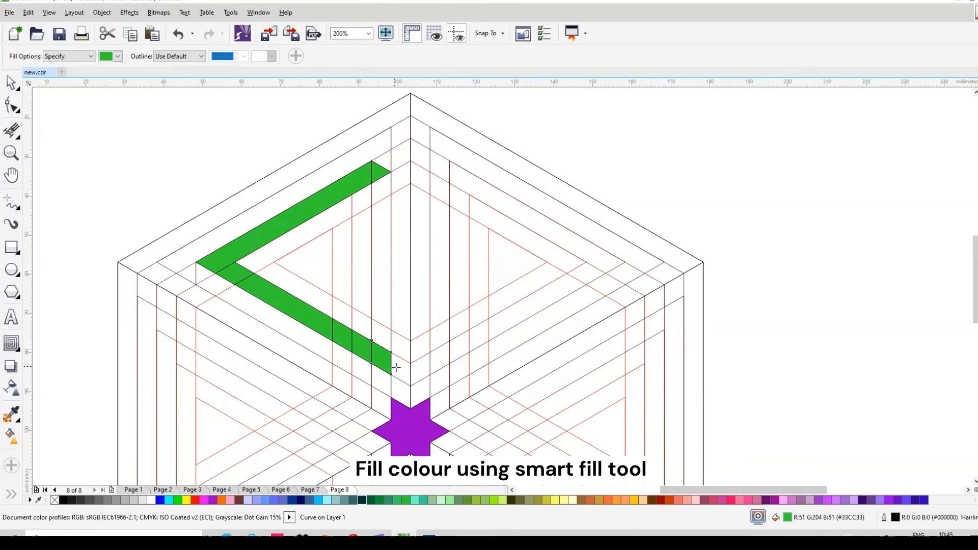
pyautogui.click(402, 370)
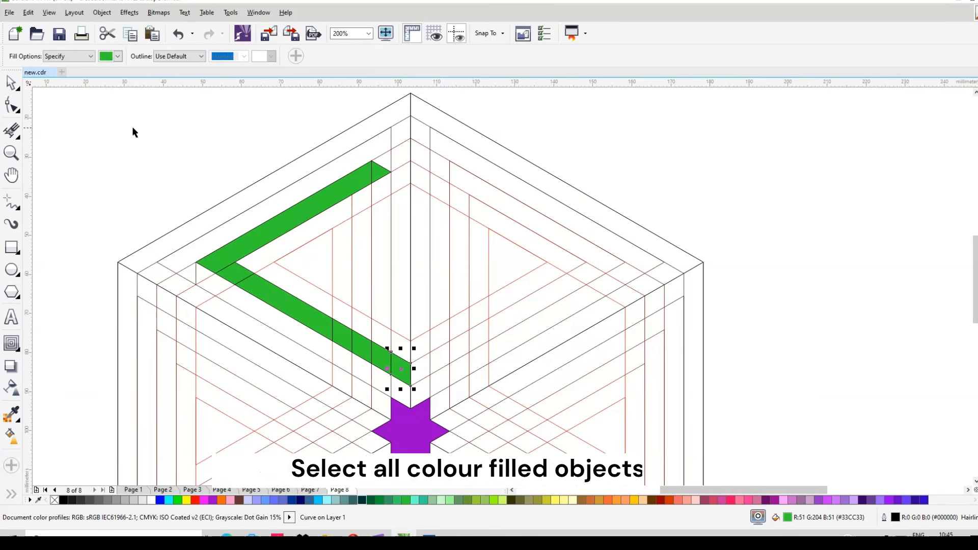
# - Select the eight green segments and weld them into a single V-shaped band
pyautogui.press('space')
pyautogui.moveTo(151, 122); pyautogui.dragTo(459, 400)
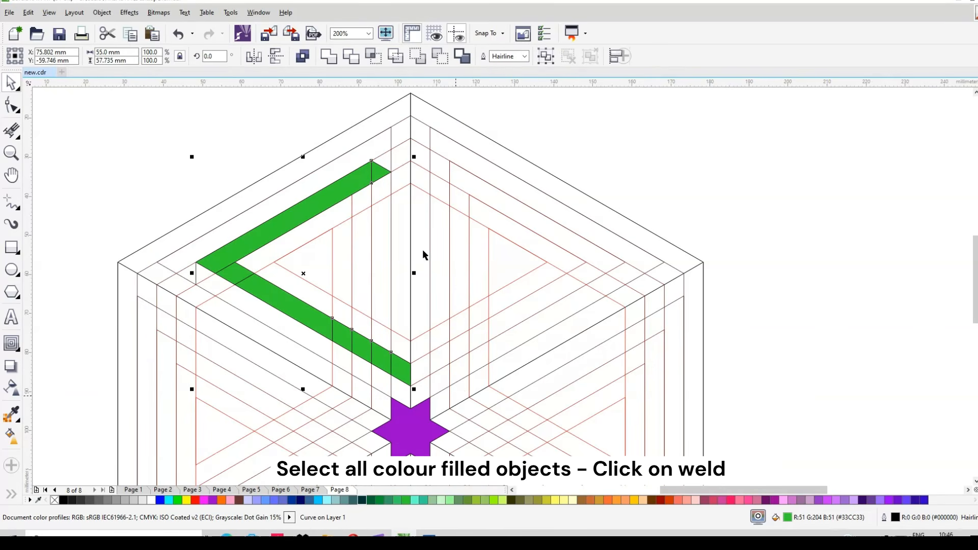
pyautogui.click(326, 57)
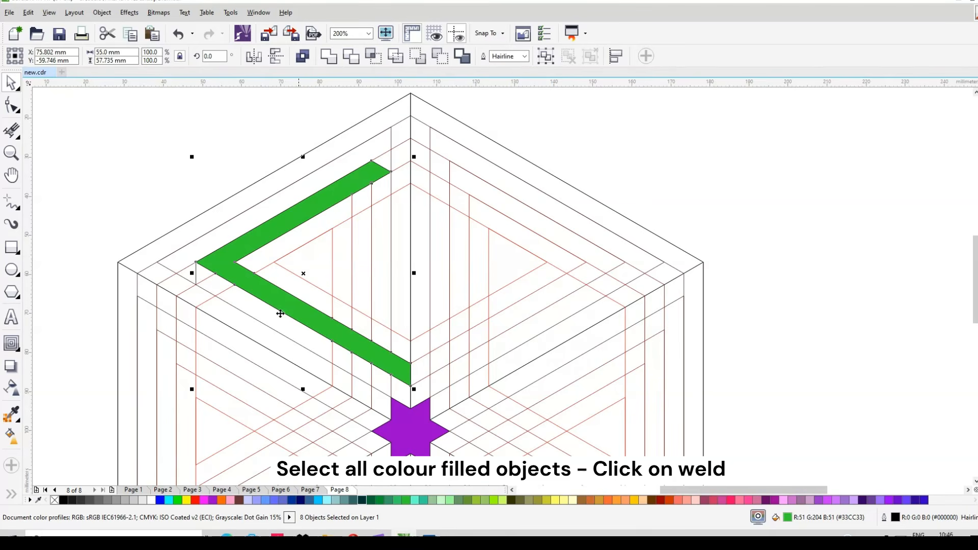
# - Smart-fill the parallel band directly beneath the V's lower arm in green, from the short vertical line to the centre line above the star
pyautogui.press('space')
pyautogui.click(201, 272)
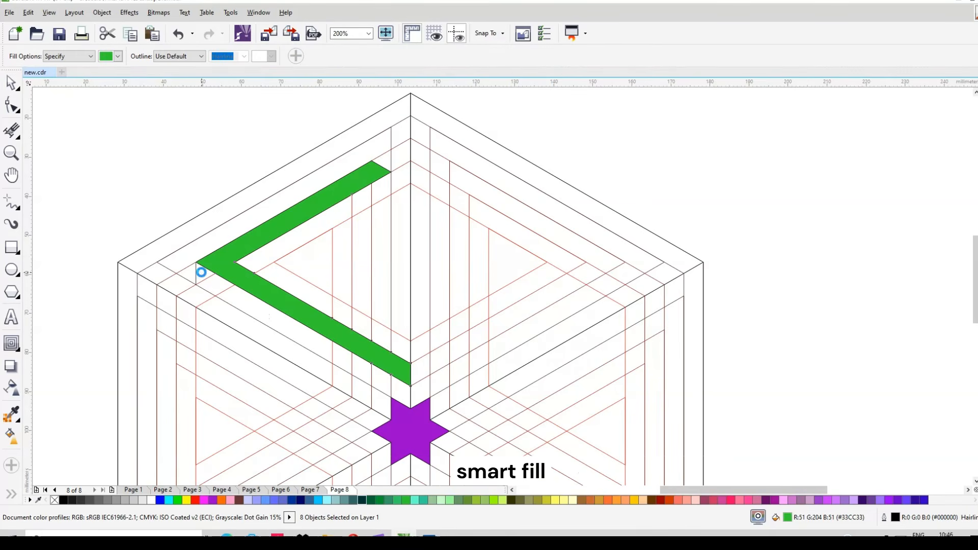
pyautogui.click(249, 307)
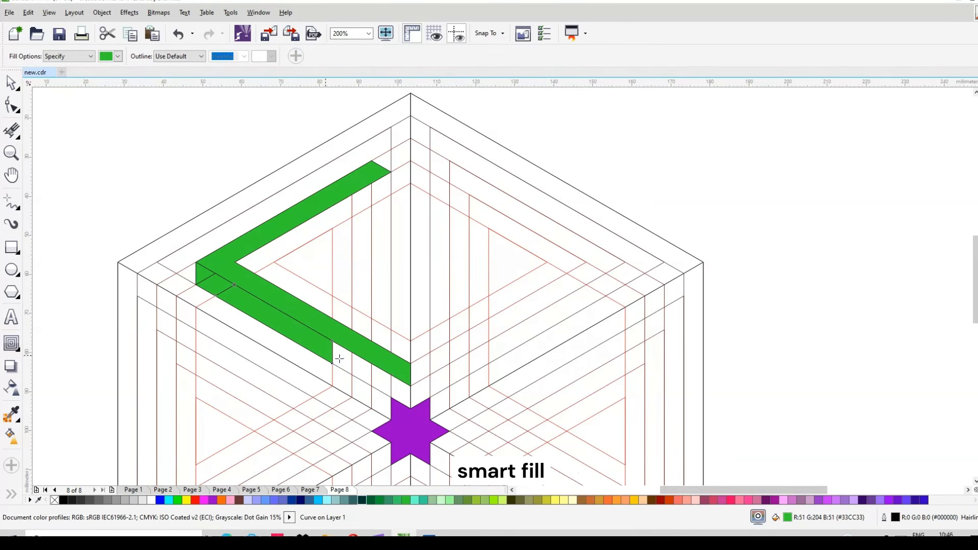
pyautogui.click(382, 381)
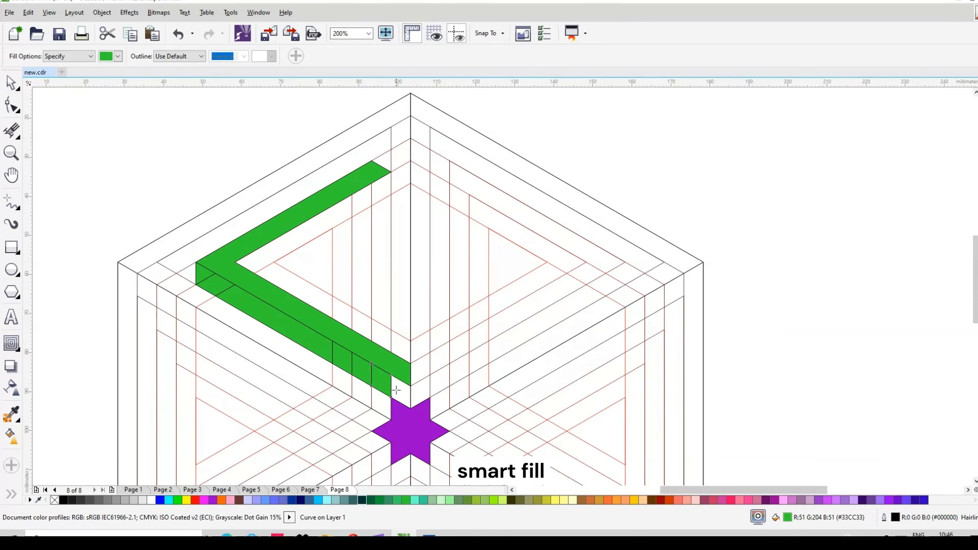
pyautogui.click(400, 391)
# - Select the seven green segments beneath the V-shaped band, weld them into one strip and clear the selection
pyautogui.press('space')
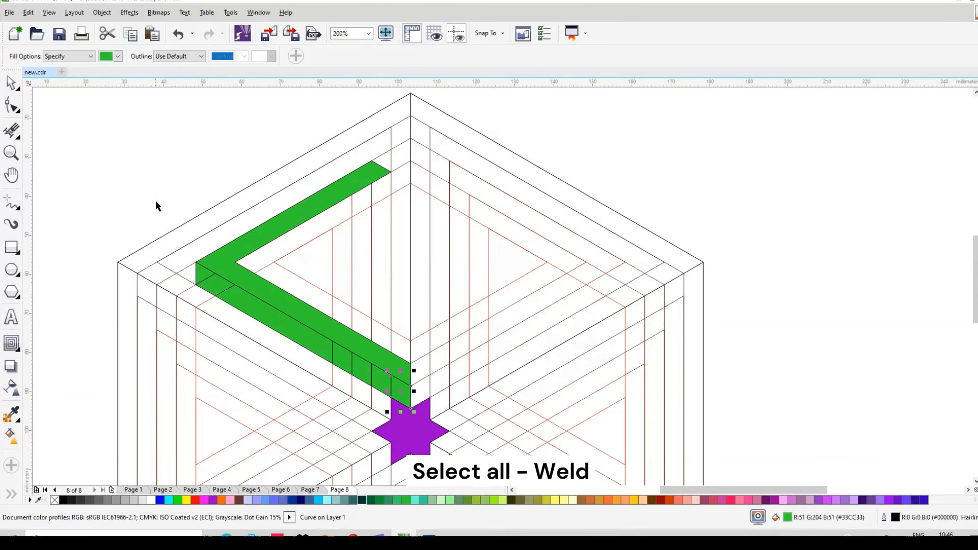
pyautogui.moveTo(155, 197); pyautogui.dragTo(430, 430)
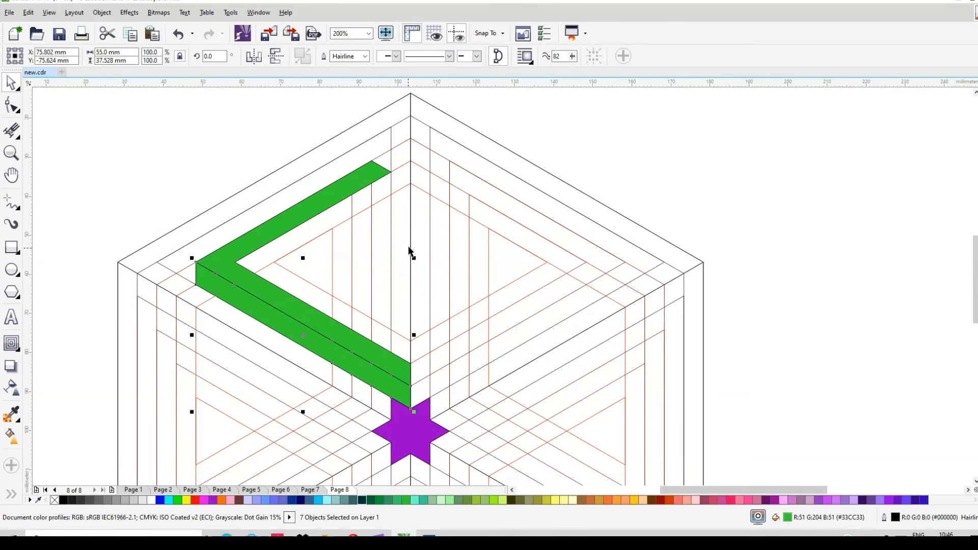
pyautogui.click(534, 140)
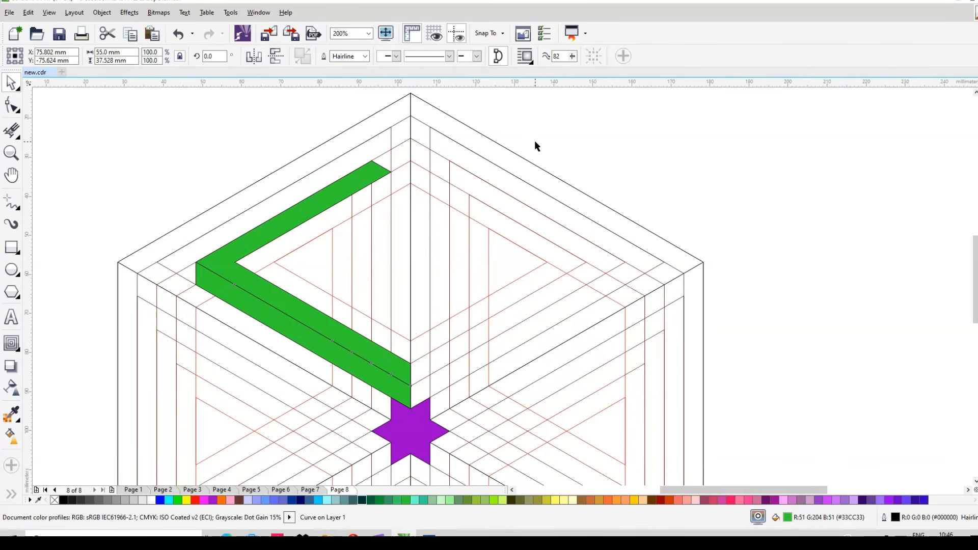
# - Smart-fill the vertical band below the slanted line, the band inside the V's upper arm and the small piece beside the star in green
pyautogui.click(382, 191)
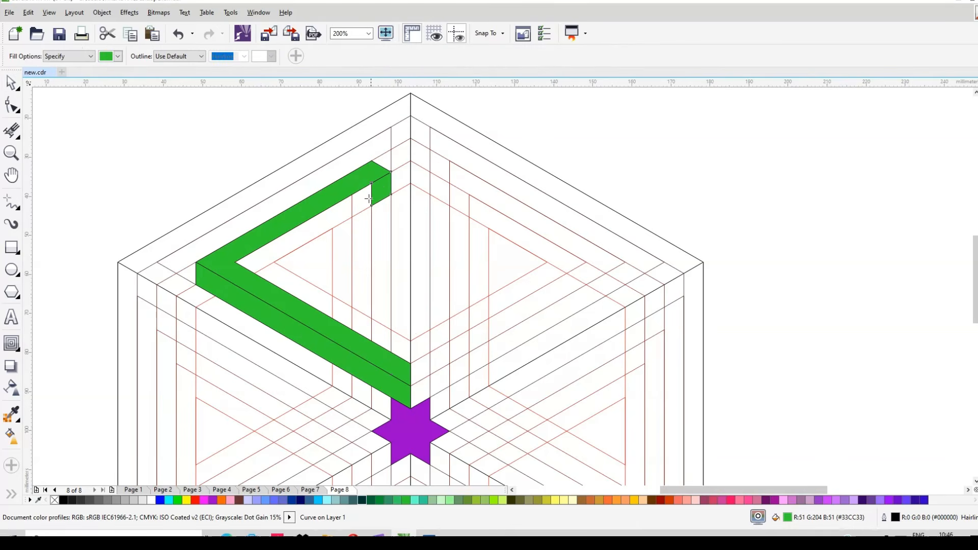
pyautogui.click(386, 228)
pyautogui.click(382, 334)
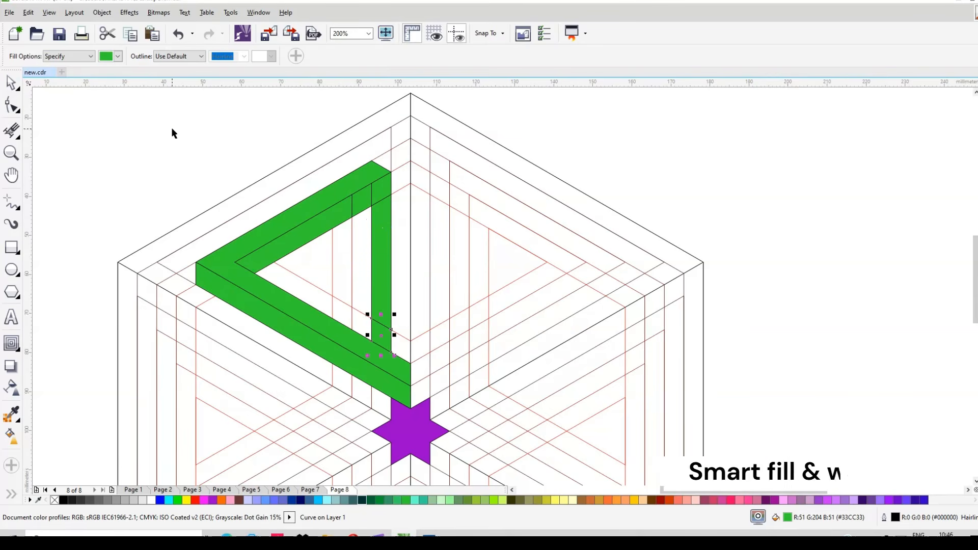
pyautogui.press('space')
pyautogui.press('Escape')
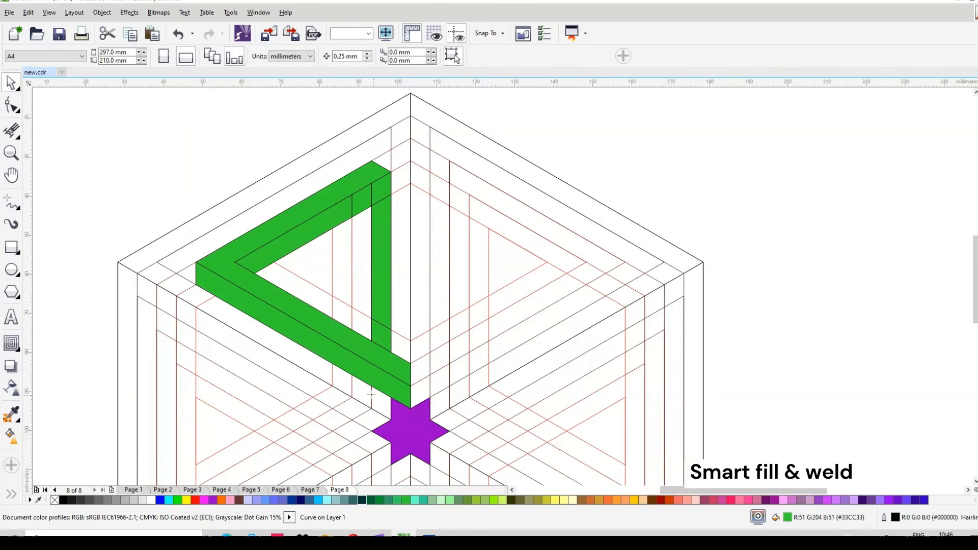
pyautogui.press('space')
pyautogui.click(379, 403)
# - Select the six new green pieces of the vertical and inner diagonal bands and weld them into one shape
pyautogui.press('space')
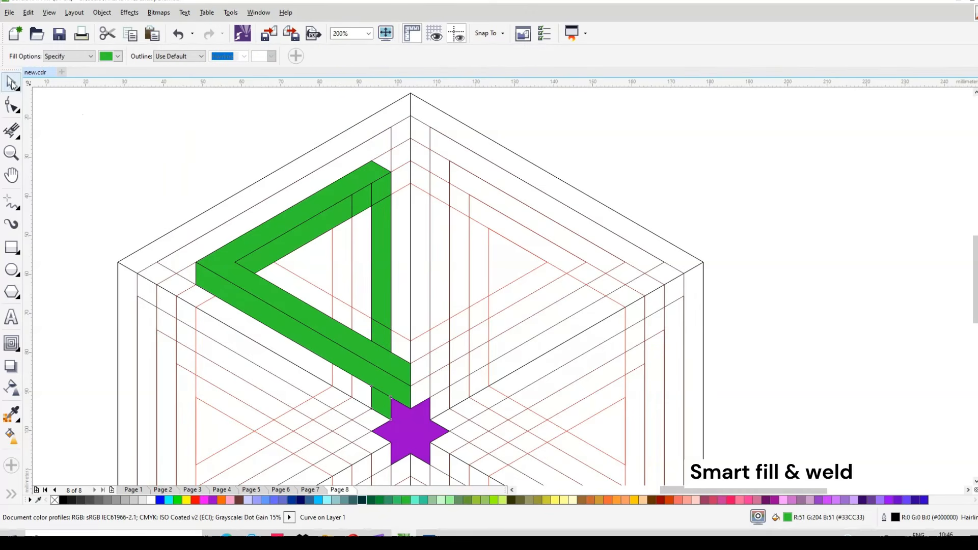
pyautogui.moveTo(235, 144); pyautogui.dragTo(403, 437)
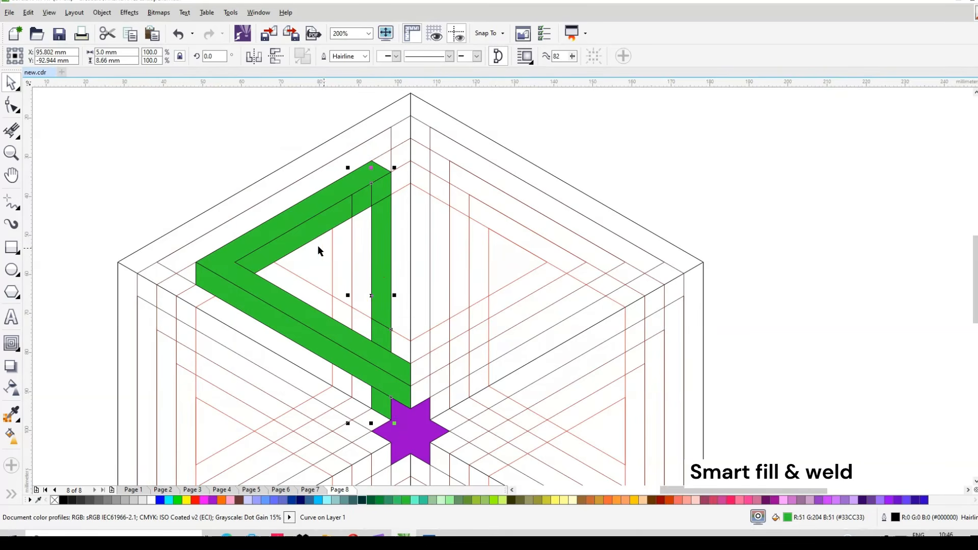
pyautogui.keyDown('shift'); pyautogui.click(296, 231); pyautogui.keyUp('shift')
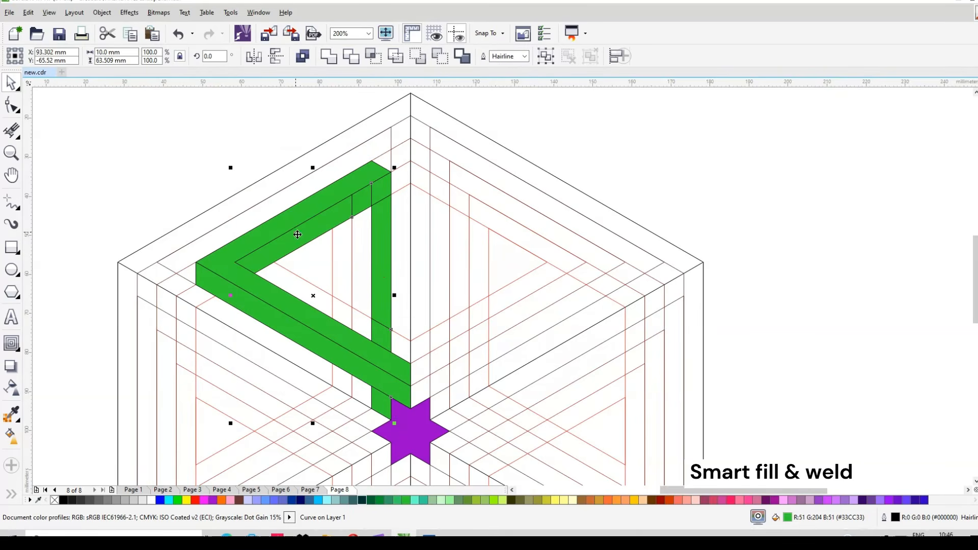
pyautogui.keyDown('shift'); pyautogui.click(373, 195); pyautogui.keyUp('shift')
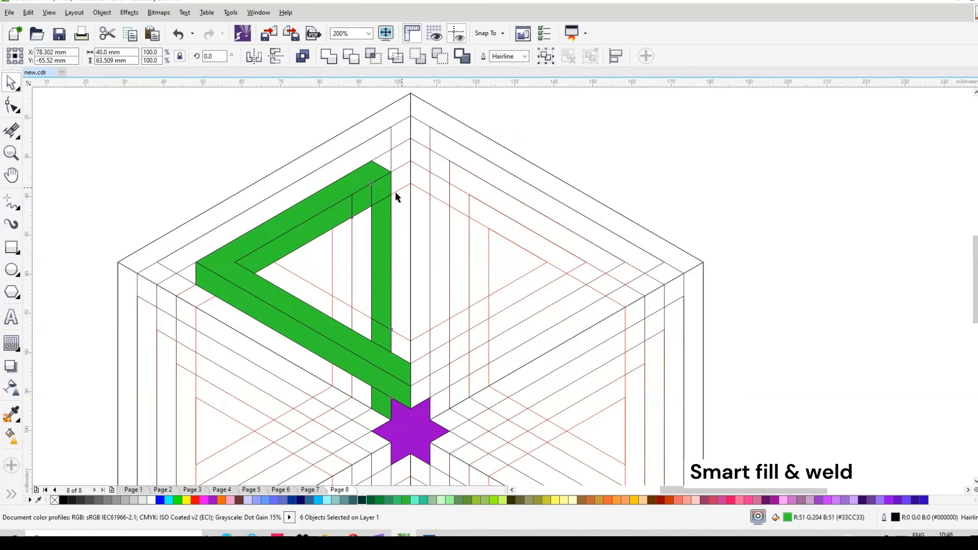
pyautogui.moveTo(384, 209); pyautogui.dragTo(496, 192)
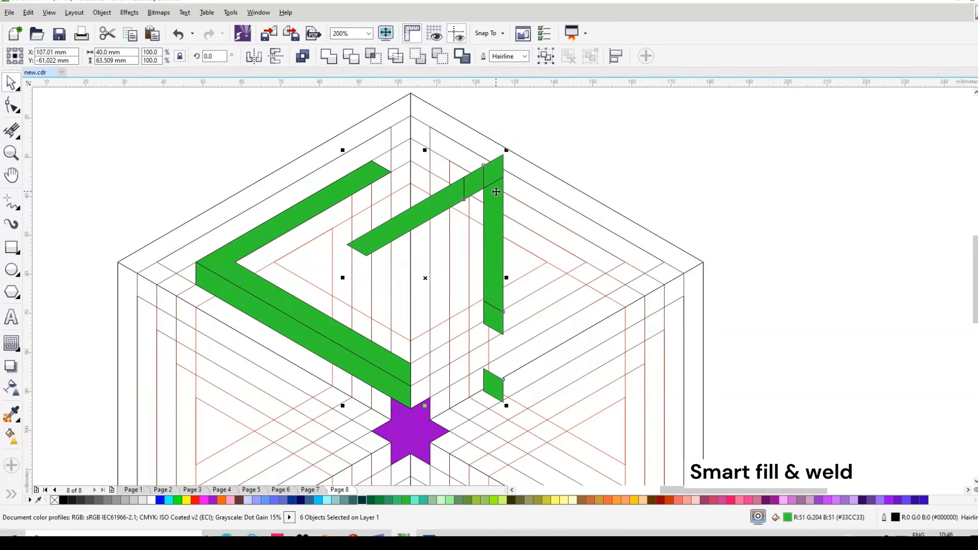
pyautogui.hotkey('ctrl', 'z')
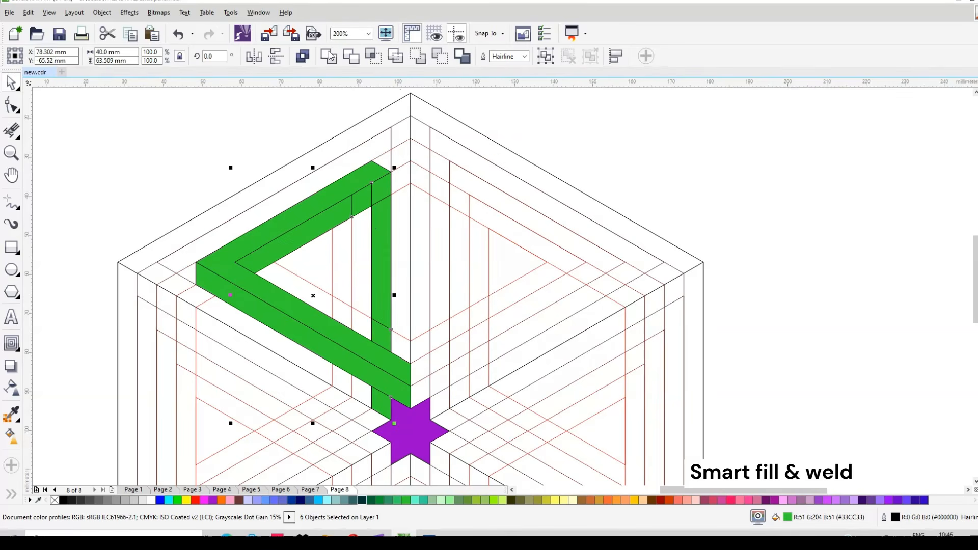
pyautogui.click(329, 56)
# - Smart-fill the narrow vertical strip inside the V, beside the inner vertical band, in green, including its end piece below the V's lower arm
pyautogui.press('space')
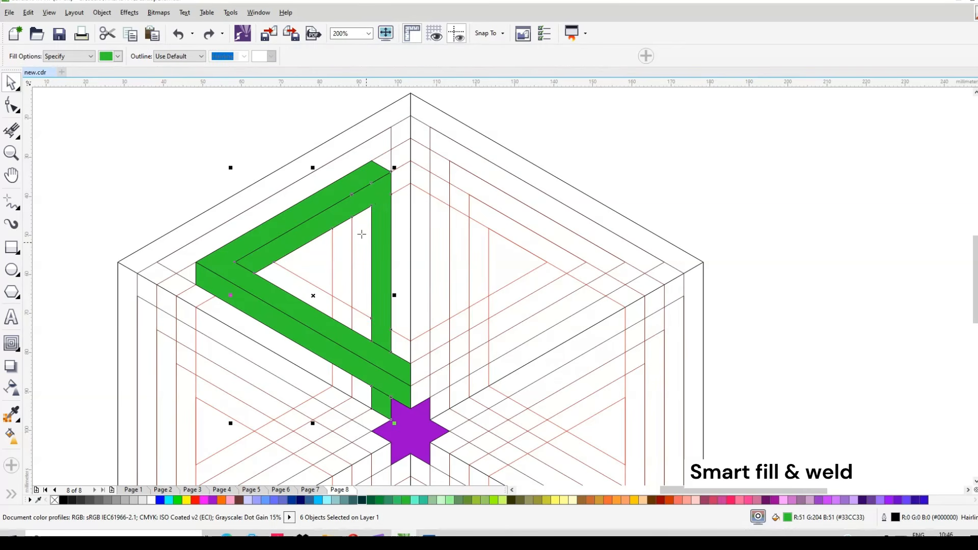
pyautogui.click(361, 236)
pyautogui.click(362, 294)
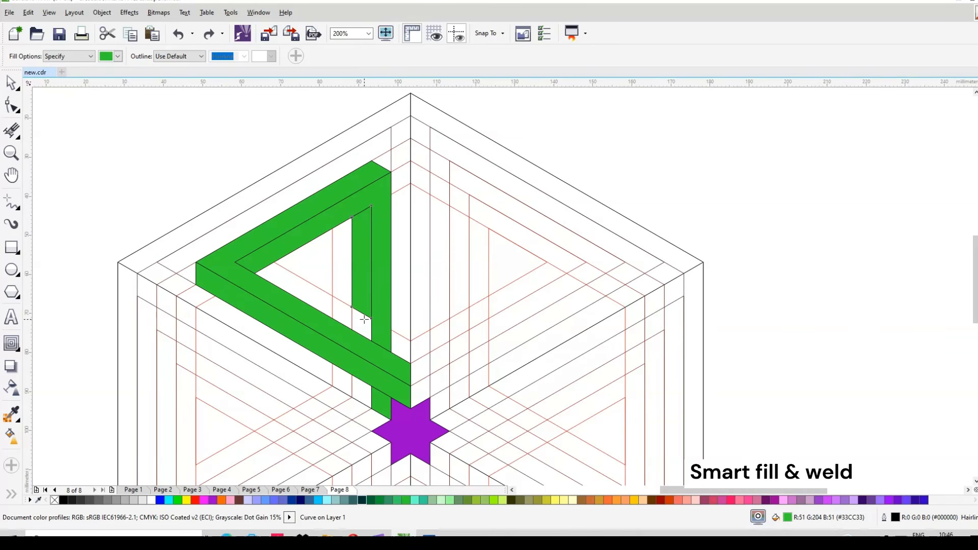
pyautogui.click(367, 335)
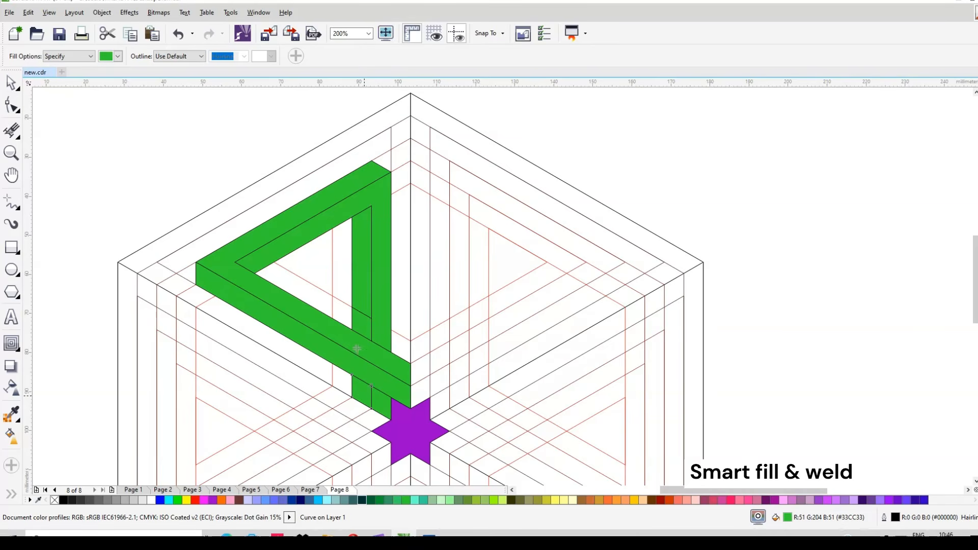
# - Select the three new green pieces of the narrow vertical strip, weld them into one shape and clear the selection
pyautogui.press('space')
pyautogui.moveTo(262, 127); pyautogui.dragTo(377, 427)
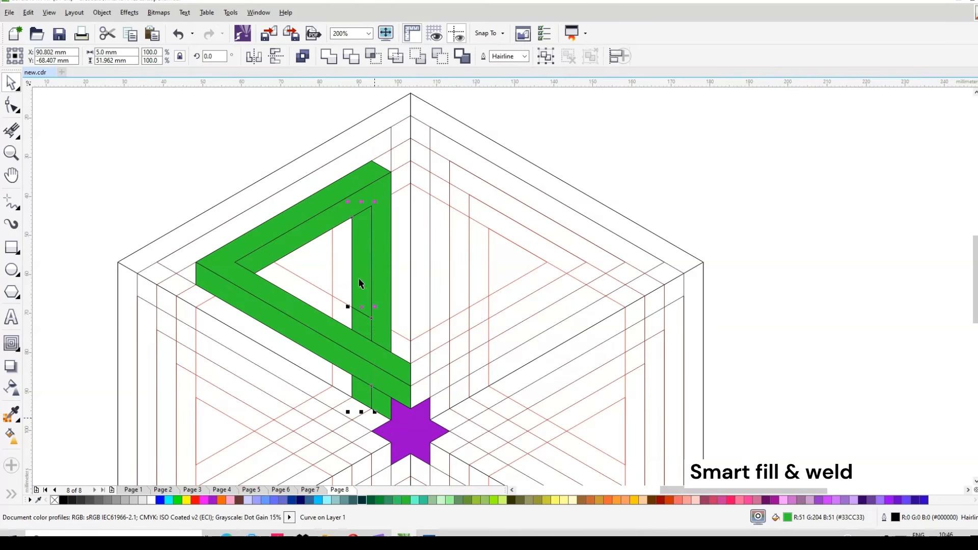
pyautogui.click(329, 56)
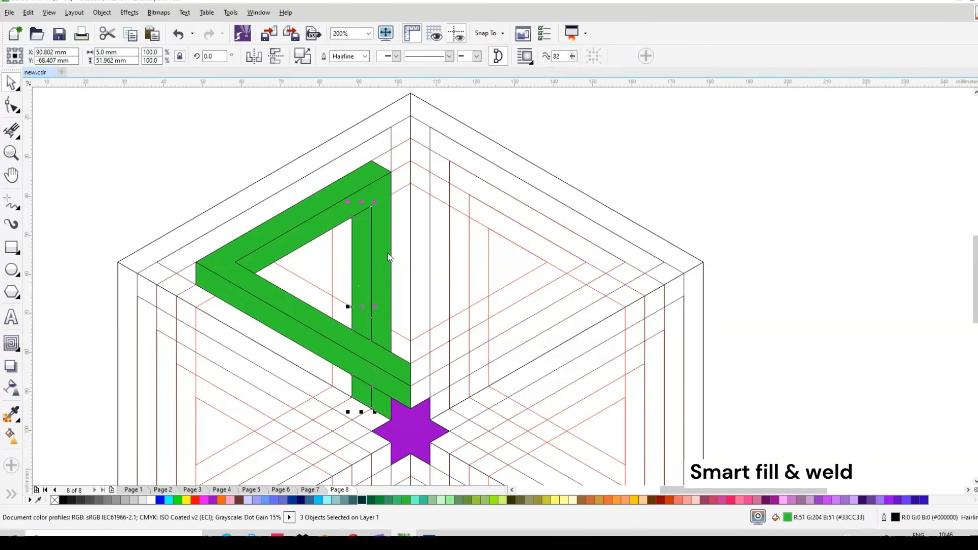
pyautogui.click(634, 153)
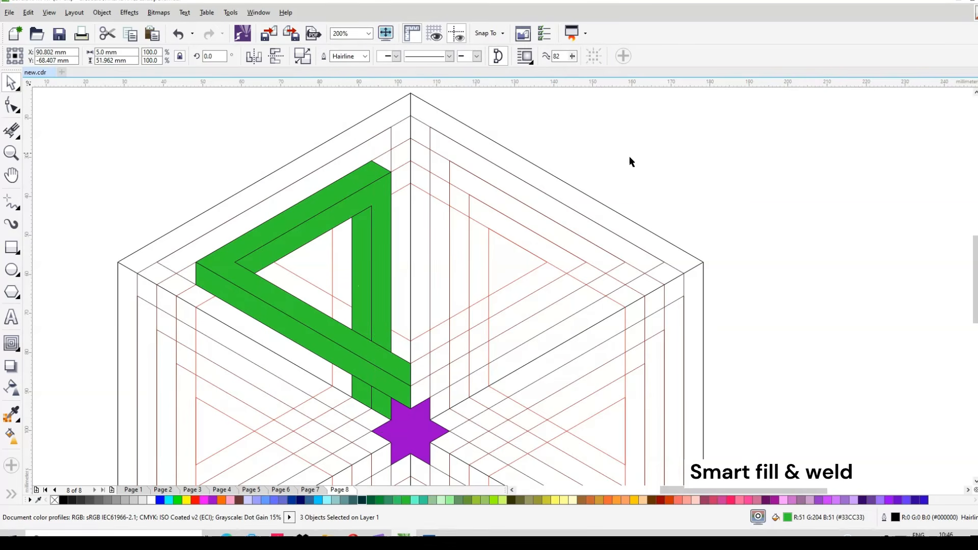
pyautogui.click(420, 282)
# - Recolour the inner diagonal-and-vertical band Dark Green (#003333) and the narrow vertical strip beside it Grass Green (#009933)
pyautogui.click(383, 251)
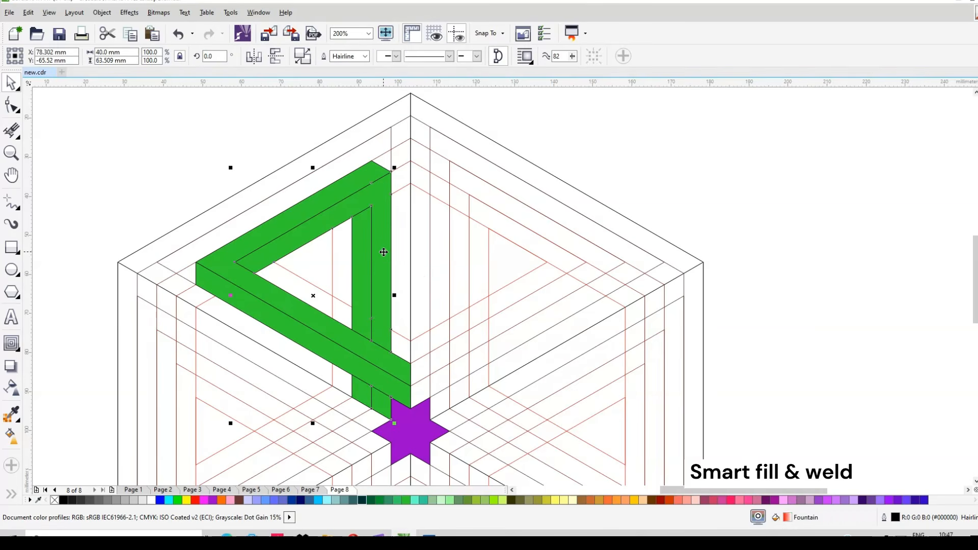
pyautogui.click(364, 501)
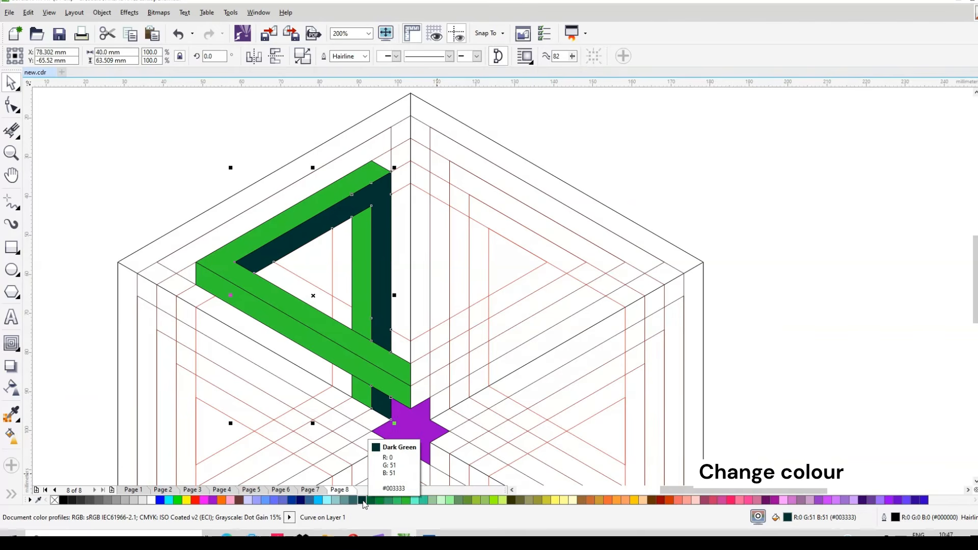
pyautogui.click(364, 276)
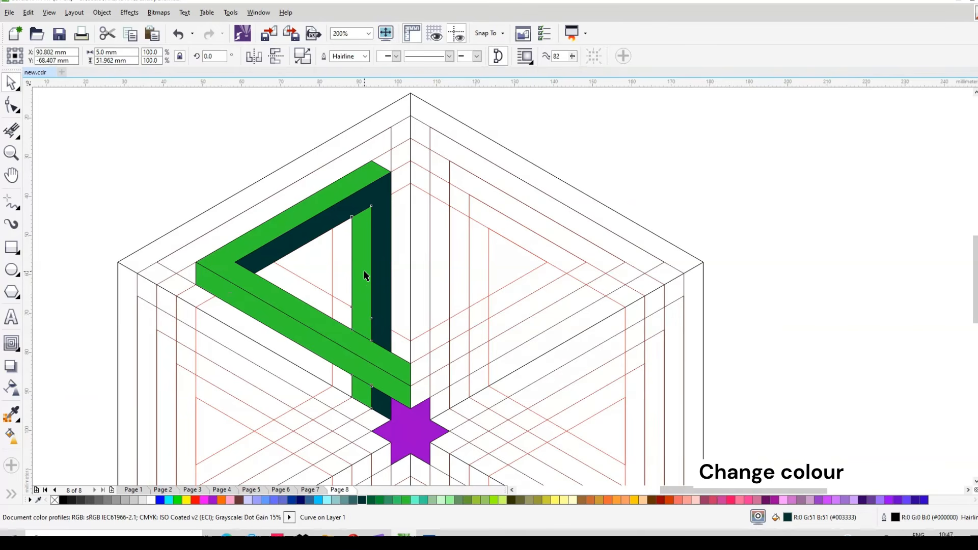
pyautogui.click(373, 503)
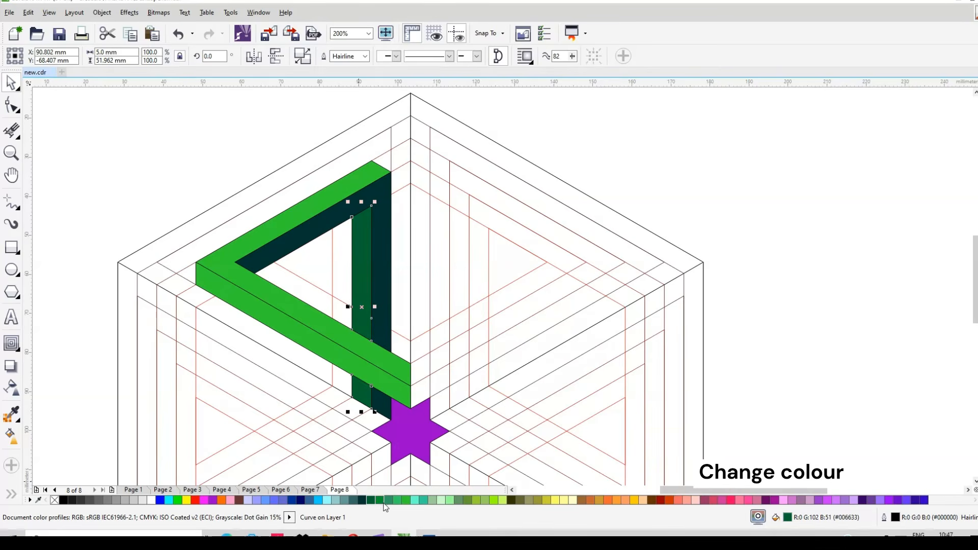
pyautogui.click(381, 500)
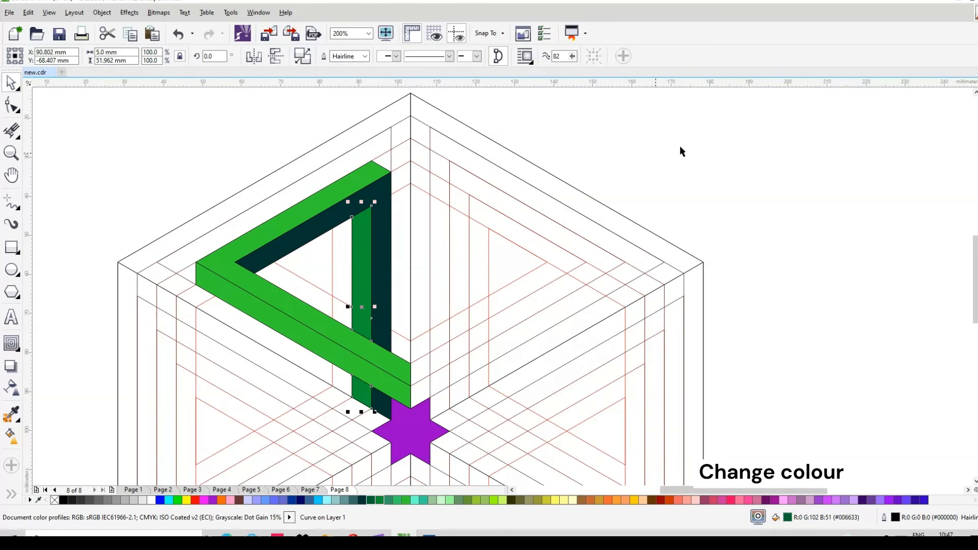
# - Copy the narrow vertical strip's Grass Green fill onto the band beneath the V's lower arm
pyautogui.click(361, 282)
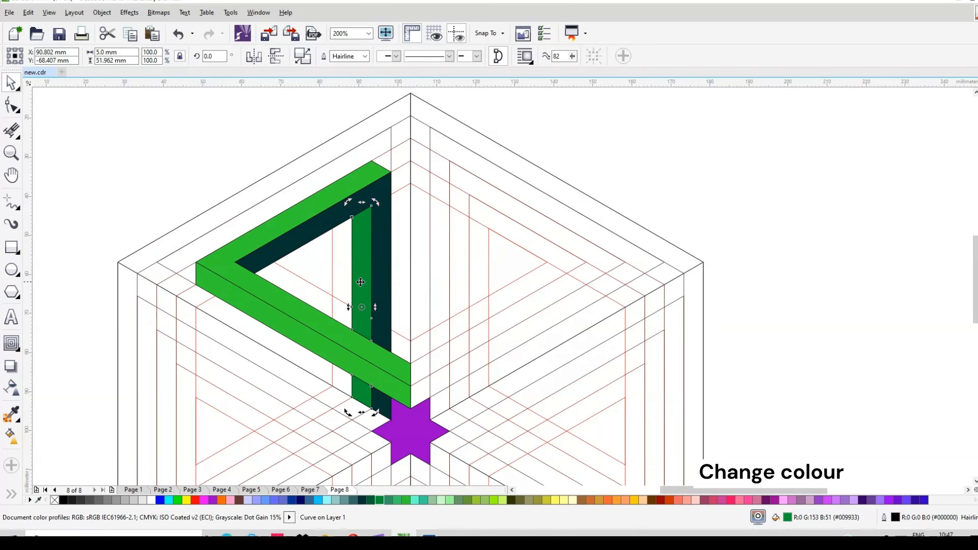
pyautogui.moveTo(361, 276); pyautogui.dragTo(292, 333)
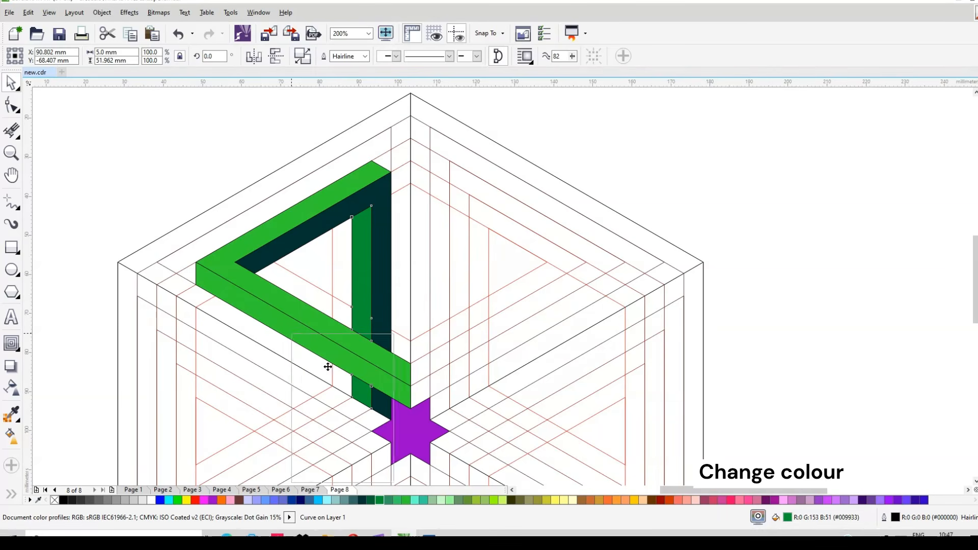
pyautogui.click(344, 383)
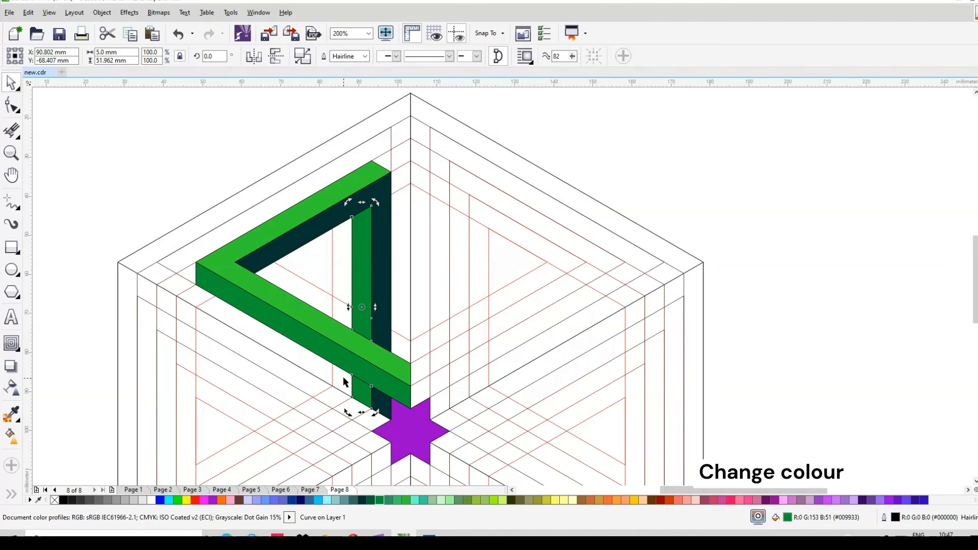
# - Recolour the V-shaped band a bright yellow-green
pyautogui.click(819, 174)
pyautogui.click(354, 349)
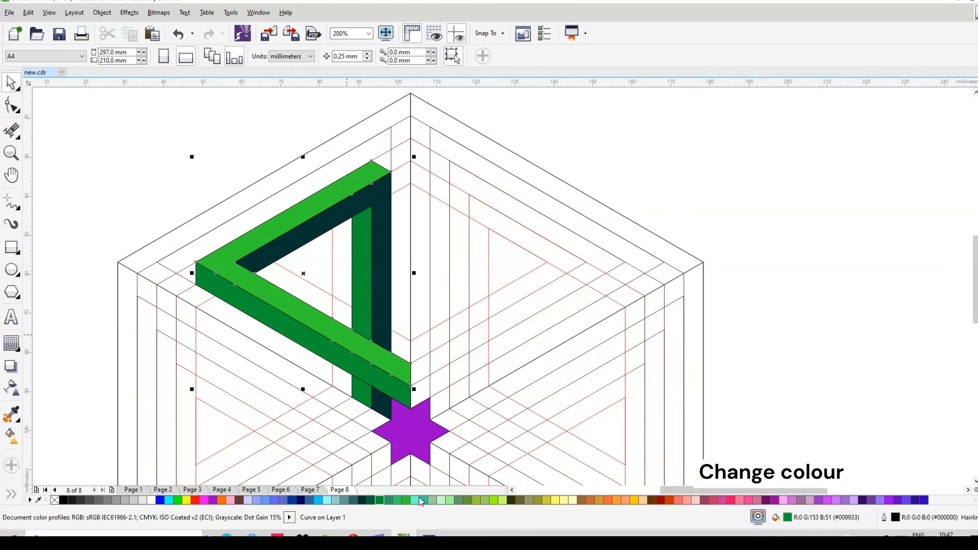
pyautogui.click(493, 501)
pyautogui.click(494, 502)
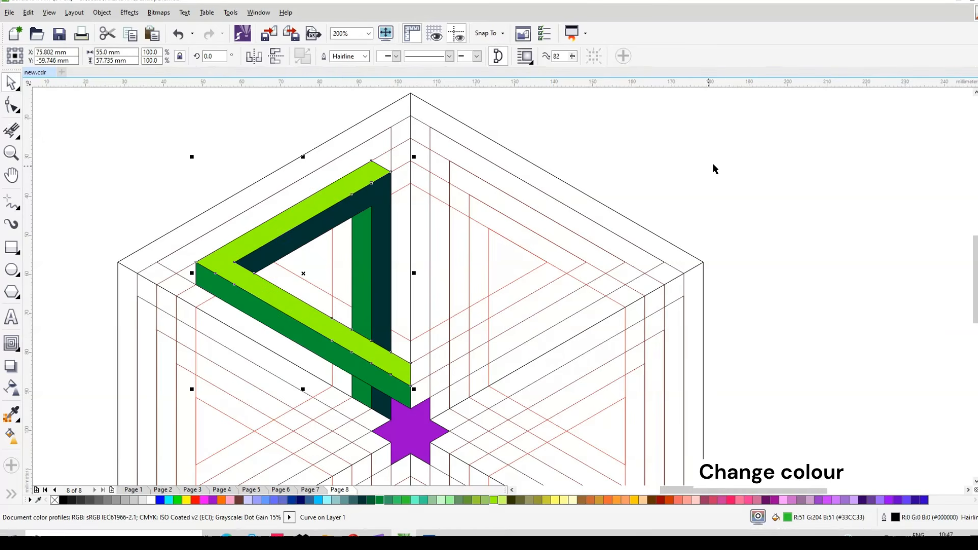
# - Select all four coloured shapes of the V and make a horizontally mirrored copy on the other side of the hexagon's centre line
pyautogui.moveTo(173, 133); pyautogui.dragTo(438, 443)
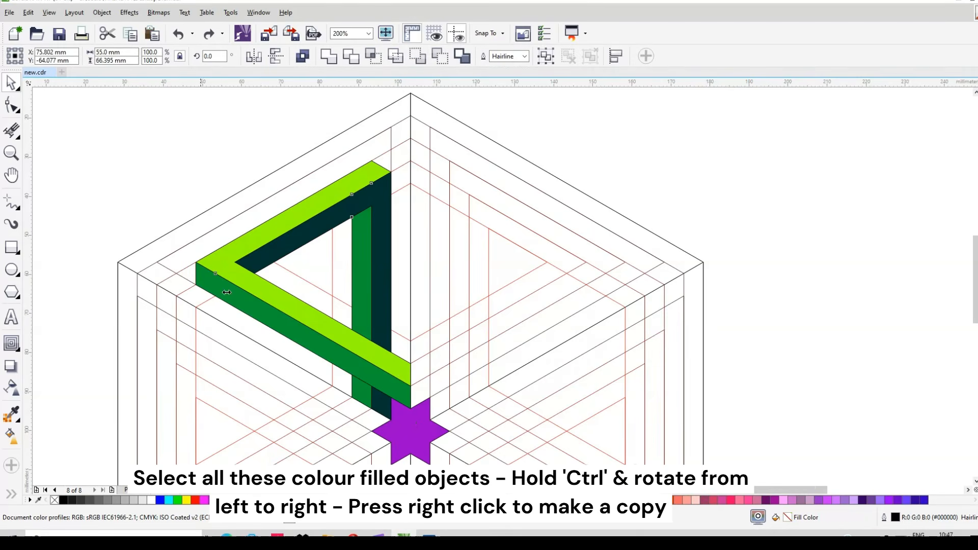
pyautogui.moveTo(227, 292); pyautogui.dragTo(476, 310)
pyautogui.rightClick(475, 305)
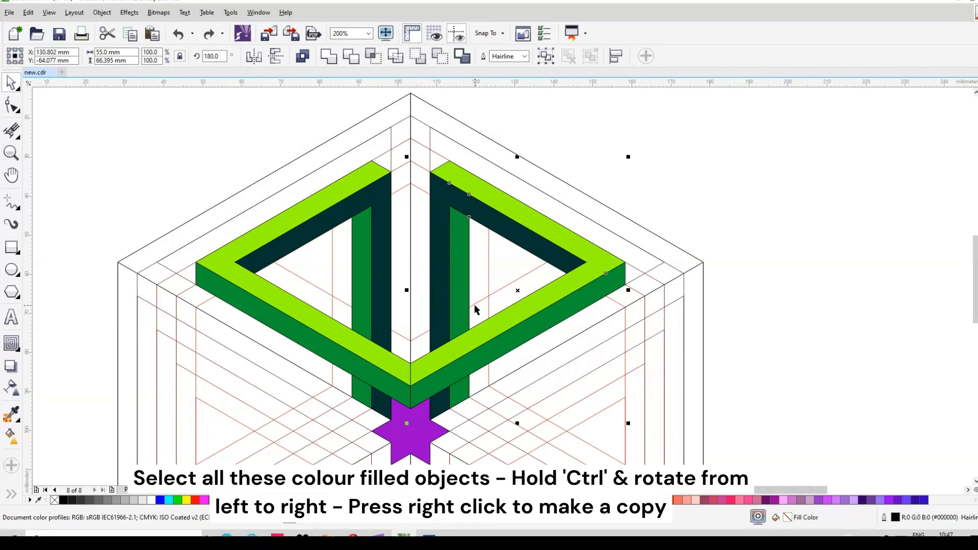
pyautogui.click(801, 180)
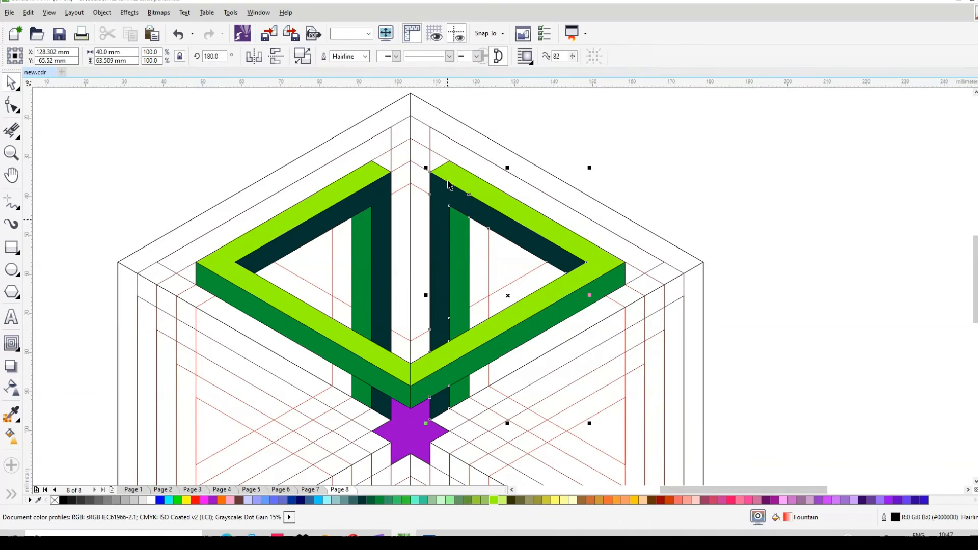
# - Sample the original narrow strip's green with the Color Eyedropper and apply it to the mirrored inner diagonal-and-vertical band
pyautogui.click(387, 252)
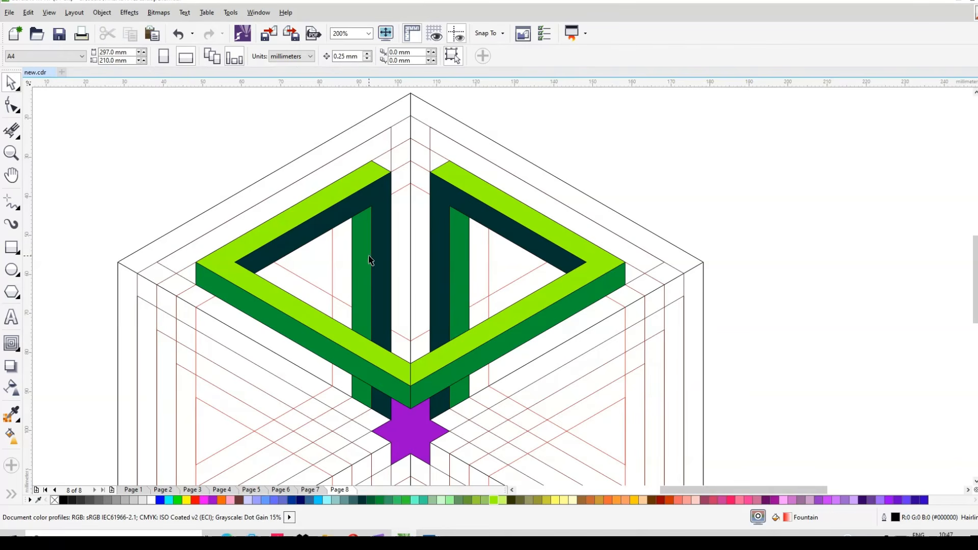
pyautogui.click(13, 417)
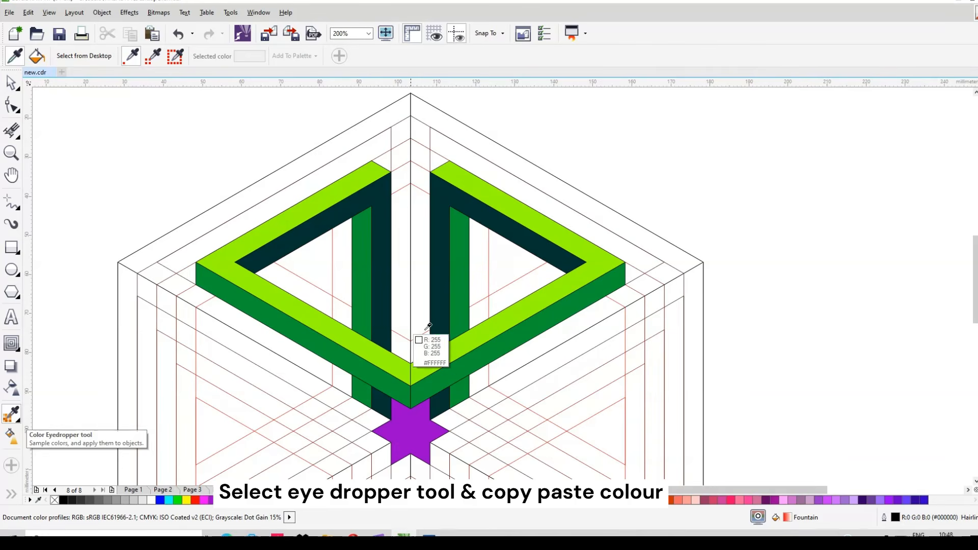
pyautogui.click(365, 263)
pyautogui.click(435, 250)
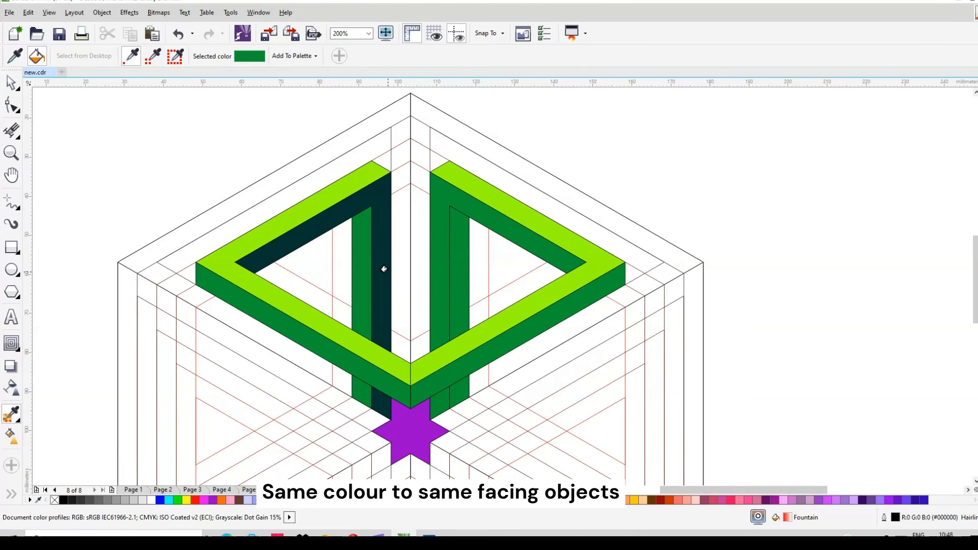
# - Sample the dark green of the original vertical band and apply it to the mirrored narrow strip and the band beneath the mirrored V's lower arm
pyautogui.press('space')
pyautogui.press('space')
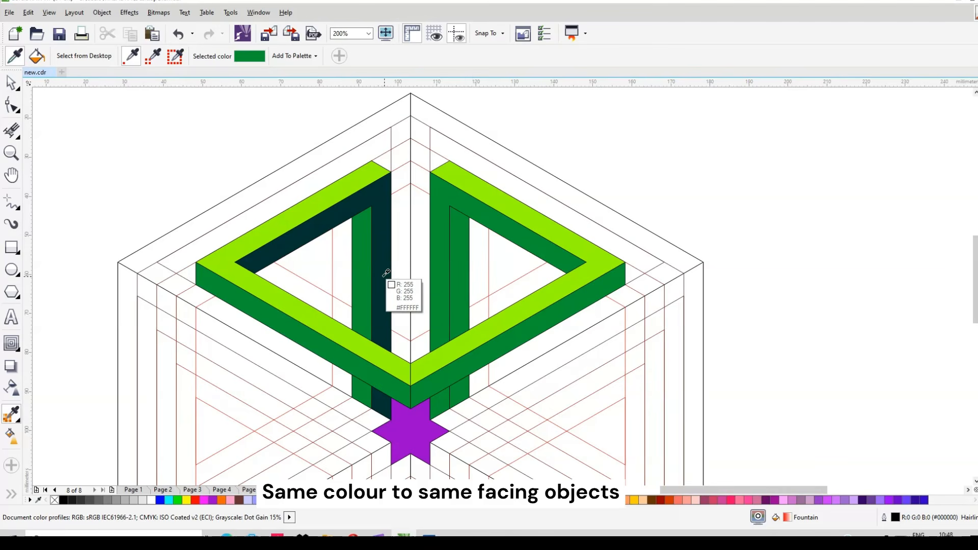
pyautogui.click(389, 268)
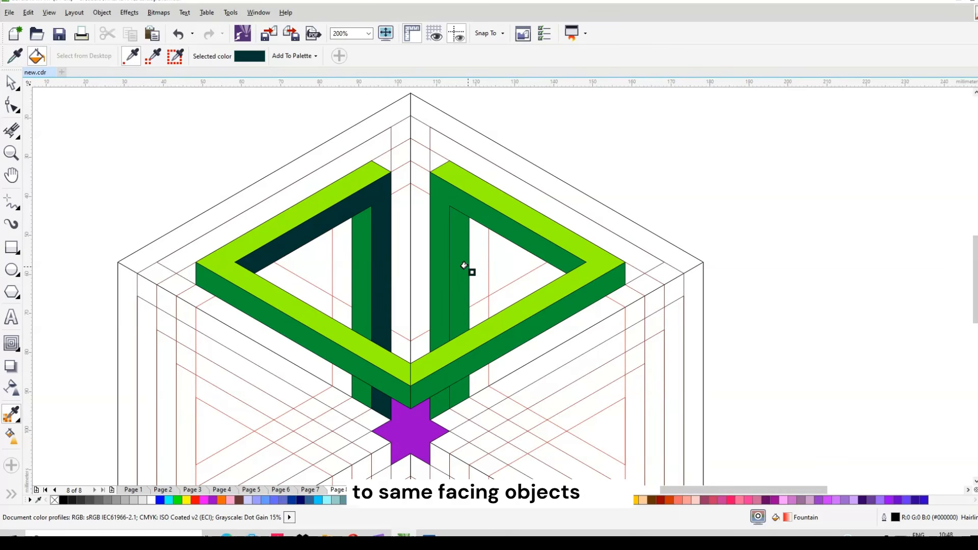
pyautogui.click(458, 266)
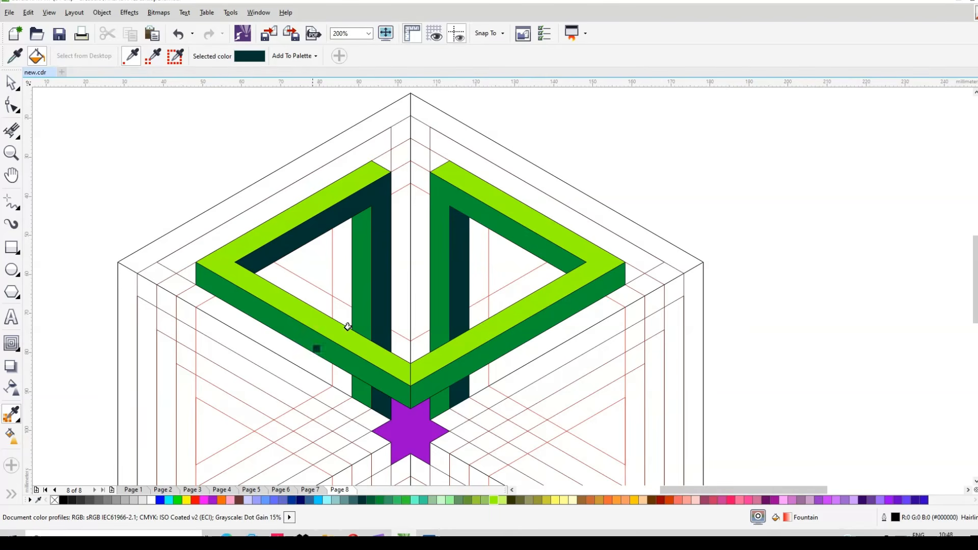
pyautogui.press('space')
pyautogui.press('space')
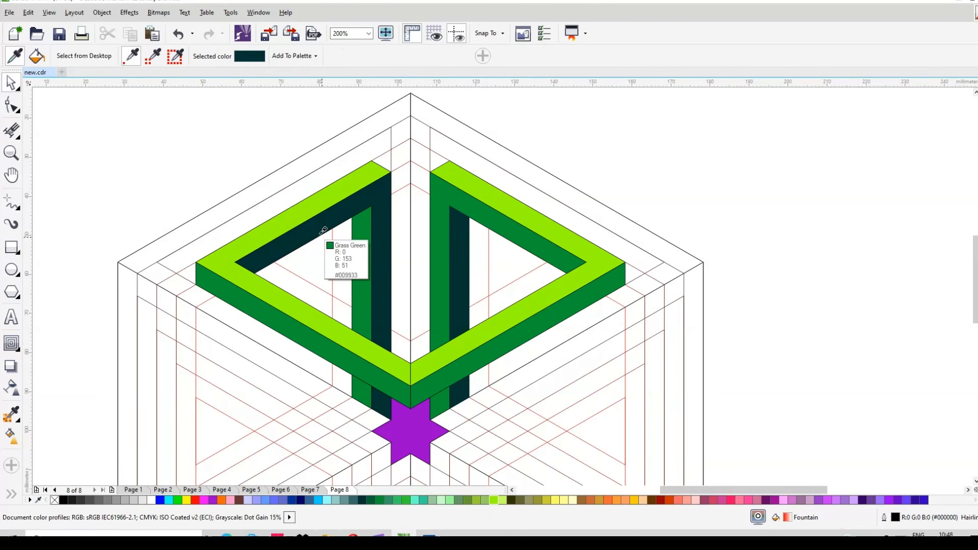
pyautogui.click(544, 320)
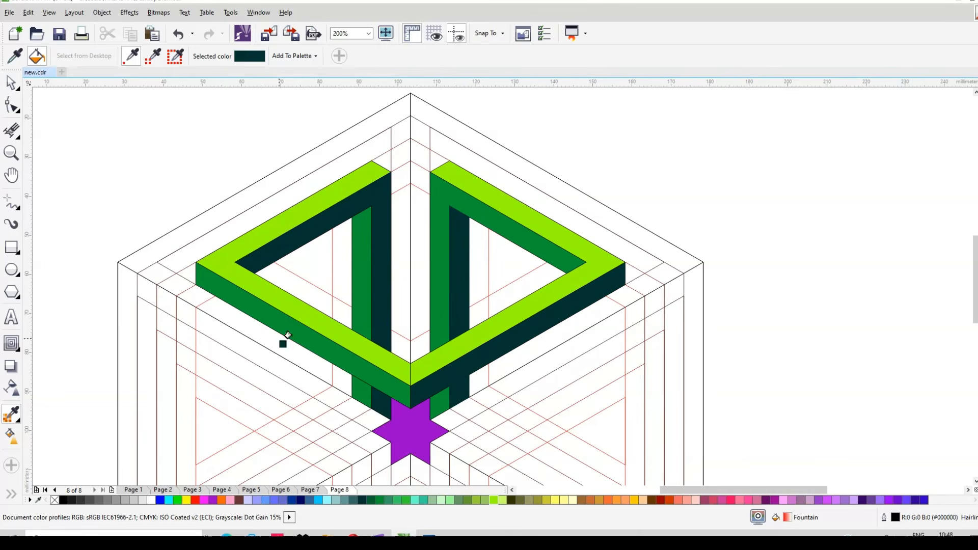
# - Select all eight coloured shapes of both V halves and group them
pyautogui.press('space')
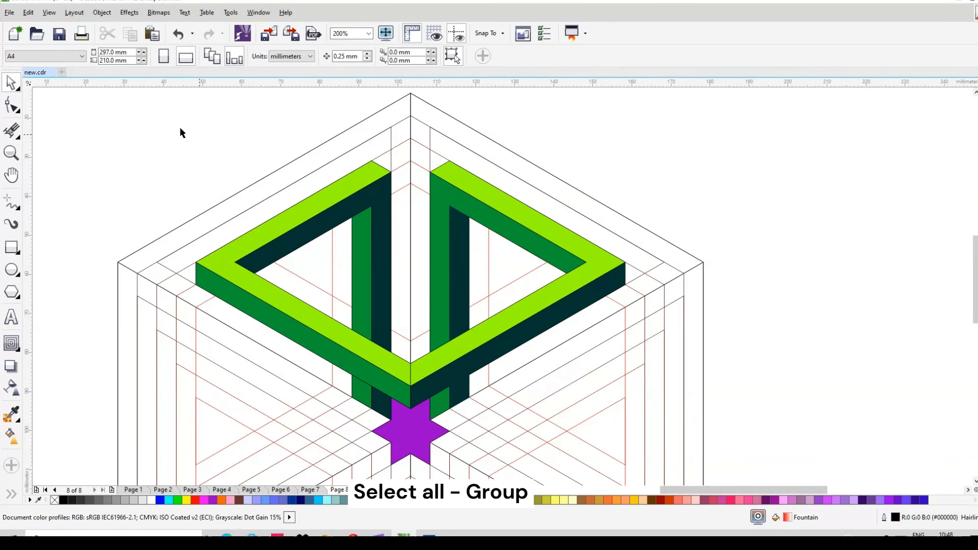
pyautogui.moveTo(169, 123); pyautogui.dragTo(628, 427)
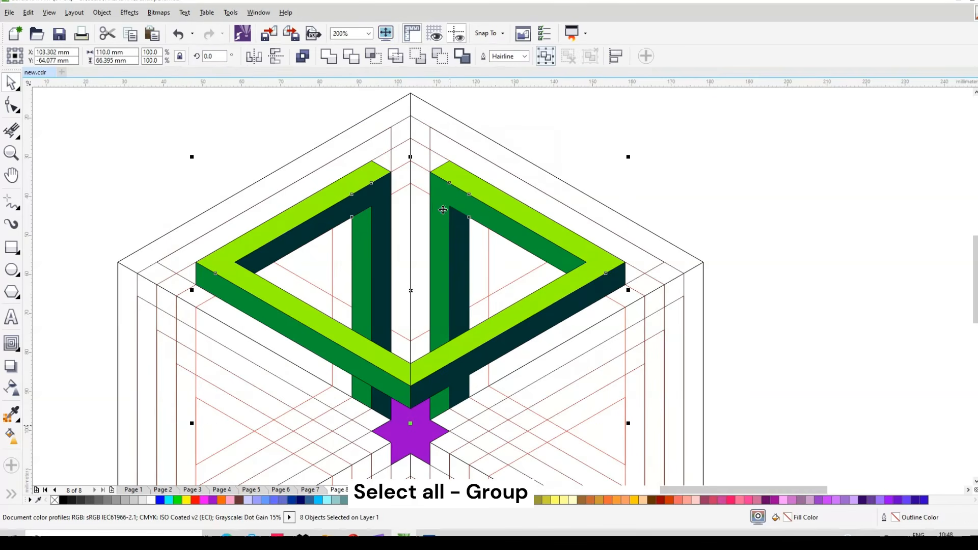
pyautogui.scroll(-1, 442, 208)
pyautogui.hotkey('ctrl', 'g')
# - Move the group's rotation pivot to the centre of the purple star and check its placement up close
pyautogui.click(429, 252)
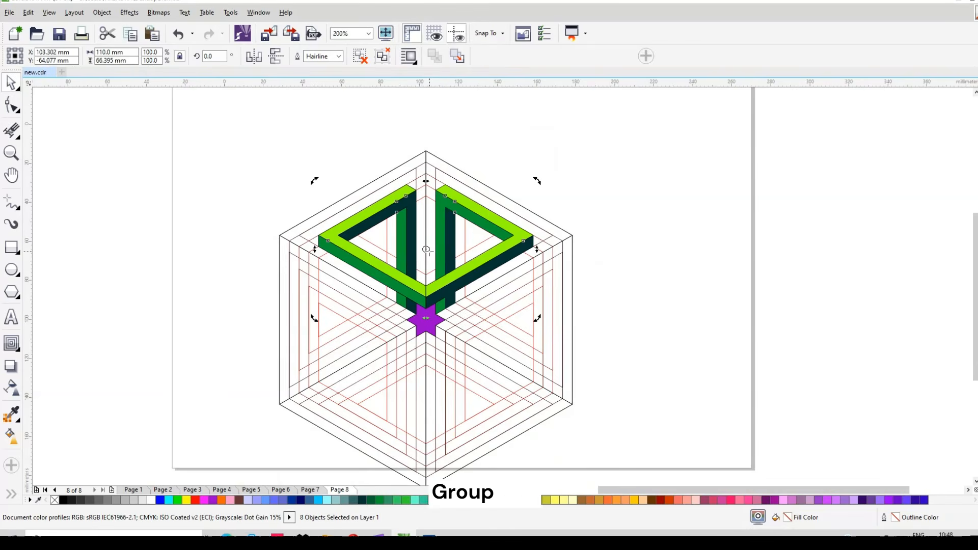
pyautogui.moveTo(427, 250); pyautogui.dragTo(426, 319)
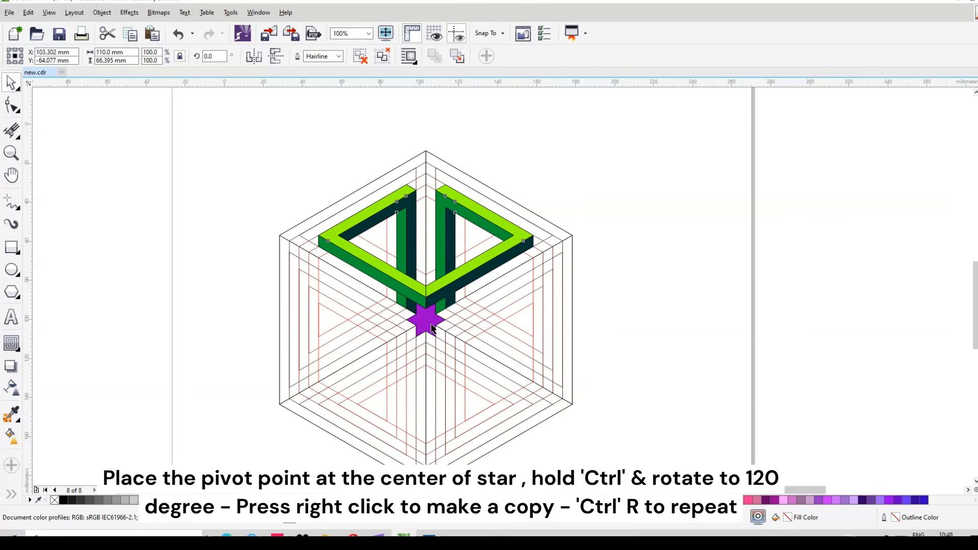
pyautogui.scroll(2, 431, 329)
pyautogui.scroll(2, 431, 326)
pyautogui.scroll(1, 431, 324)
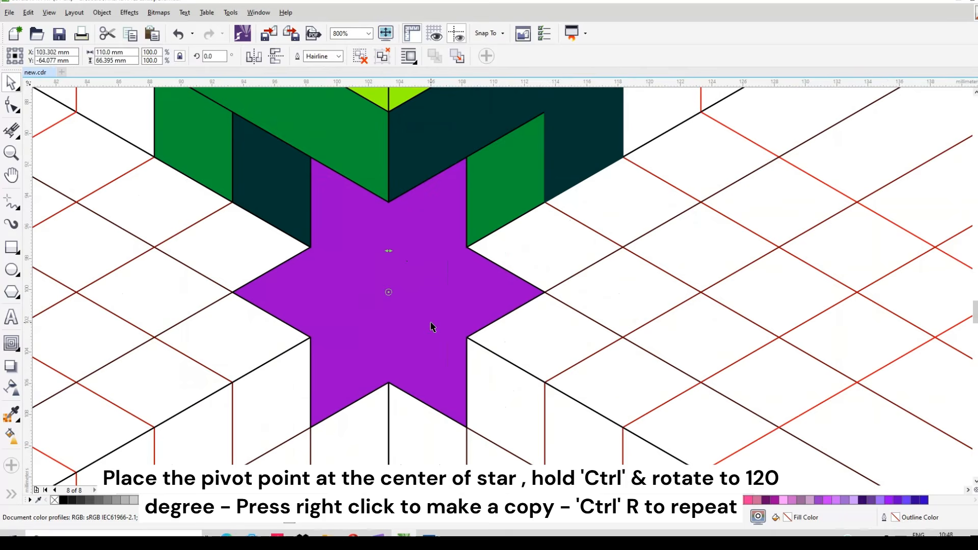
pyautogui.scroll(-5, 423, 268)
pyautogui.scroll(-2, 426, 269)
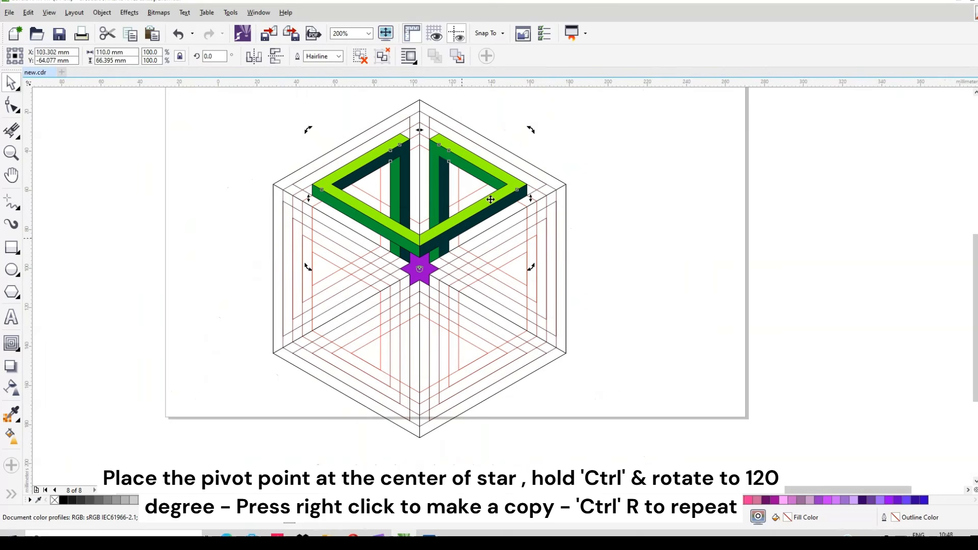
# - Make a copy of the group rotated 120 degrees clockwise about the star's centre, and repeat it for a third copy
pyautogui.moveTo(533, 130); pyautogui.dragTo(465, 416)
pyautogui.rightClick(465, 416)
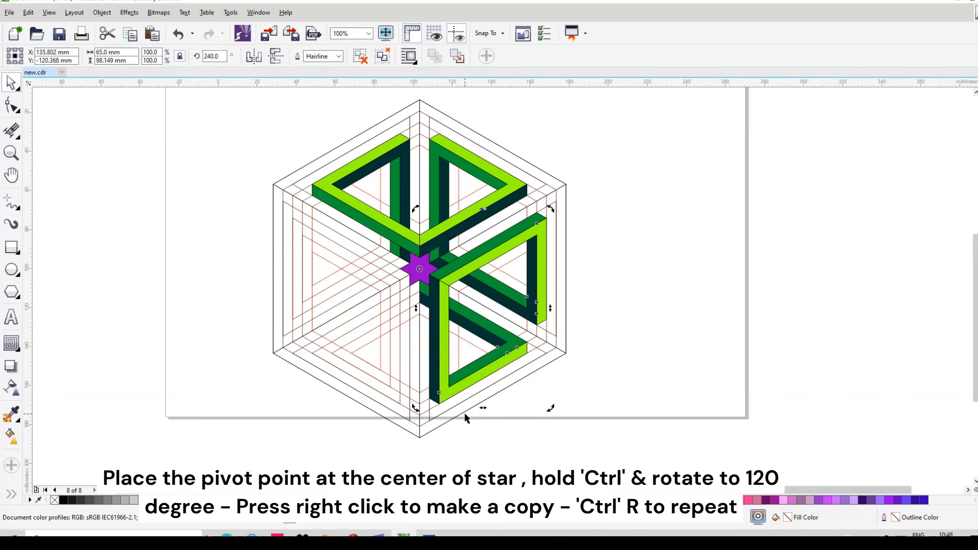
pyautogui.hotkey('ctrl', 'r')
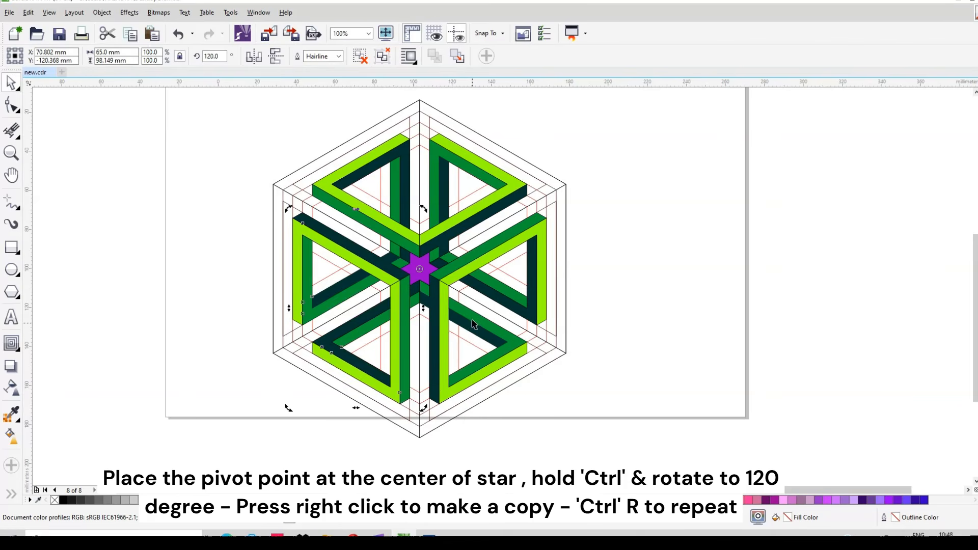
# - Select all three coloured groups and move them together off the line pattern to the empty area on its right
pyautogui.keyDown('shift'); pyautogui.click(452, 277); pyautogui.keyUp('shift')
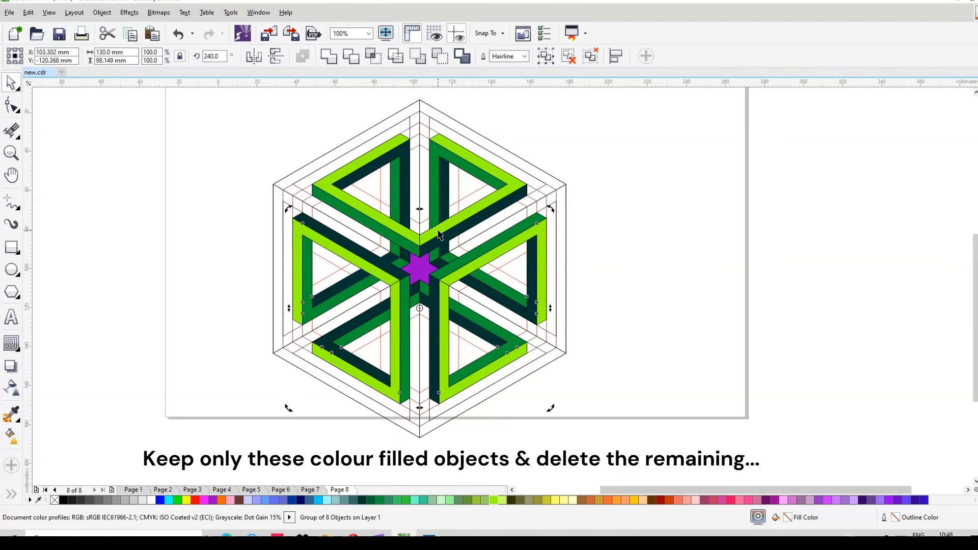
pyautogui.keyDown('shift'); pyautogui.click(440, 235); pyautogui.keyUp('shift')
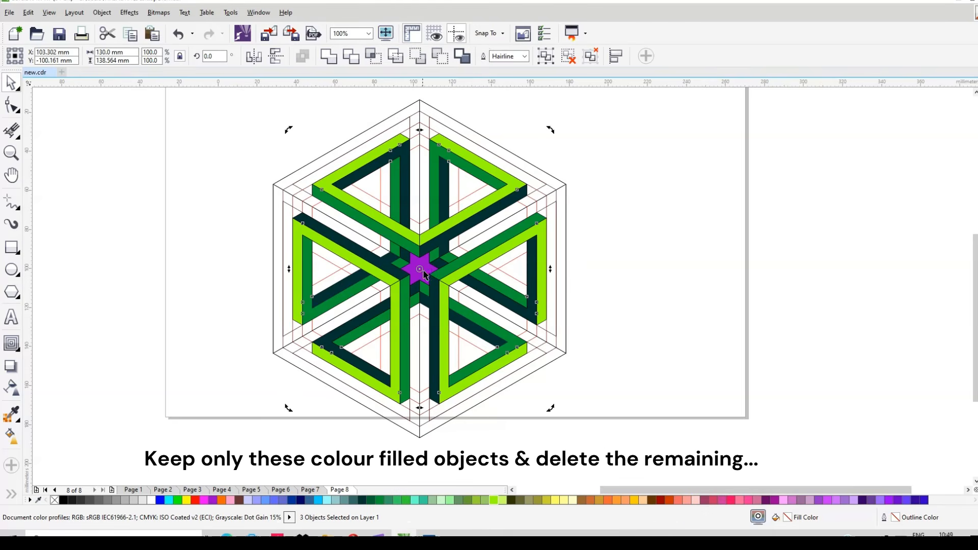
pyautogui.moveTo(440, 281); pyautogui.dragTo(732, 274)
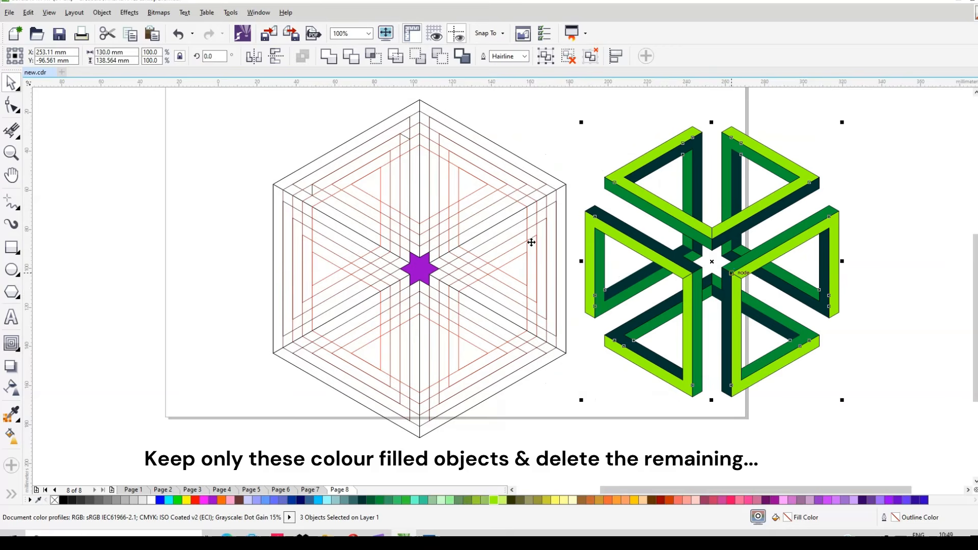
# - Delete the leftover hexagonal line pattern together with the purple star
pyautogui.scroll(-2, 532, 242)
pyautogui.moveTo(359, 145); pyautogui.dragTo(574, 393)
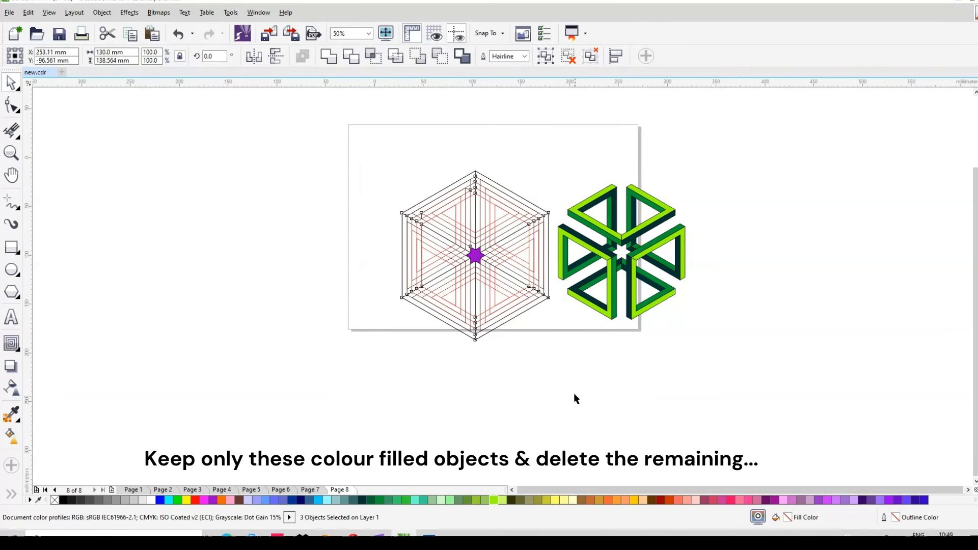
pyautogui.press('Delete')
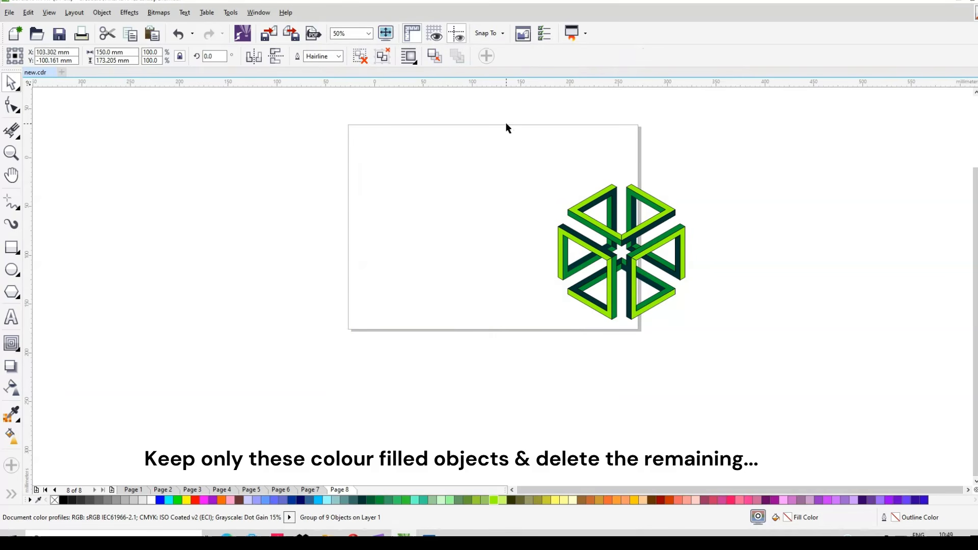
# - Move the three coloured groups back to the middle of the page and remove their outline
pyautogui.click(632, 269)
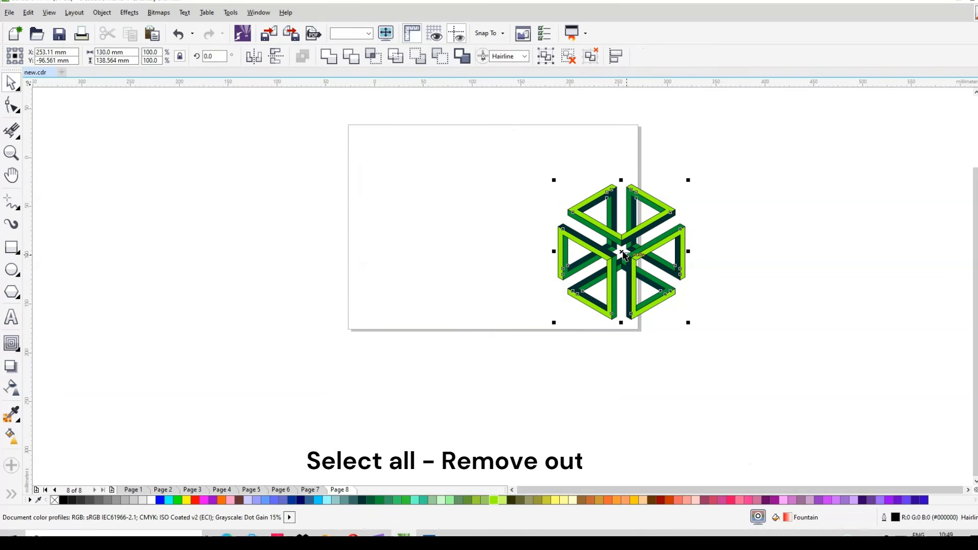
pyautogui.moveTo(622, 255); pyautogui.dragTo(480, 236)
pyautogui.scroll(2, 490, 214)
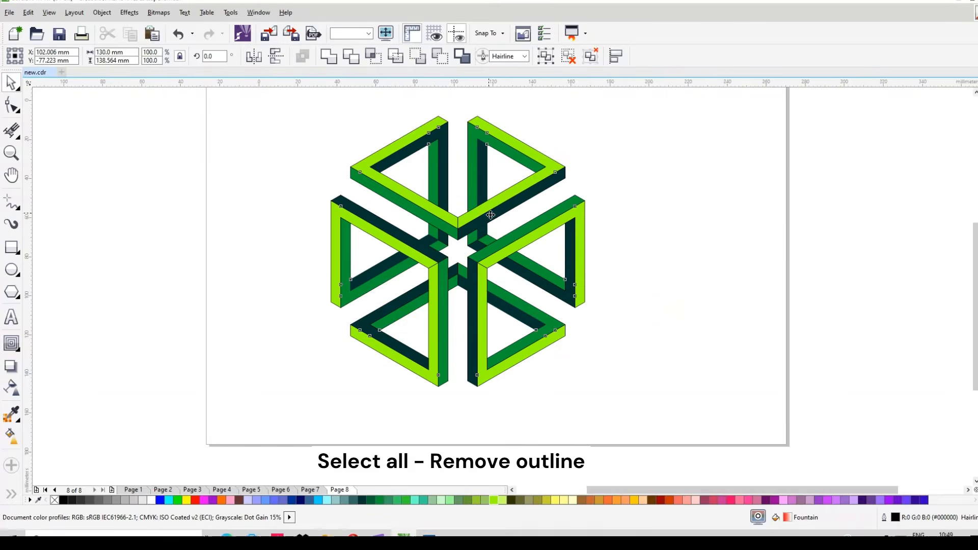
pyautogui.scroll(-1, 493, 225)
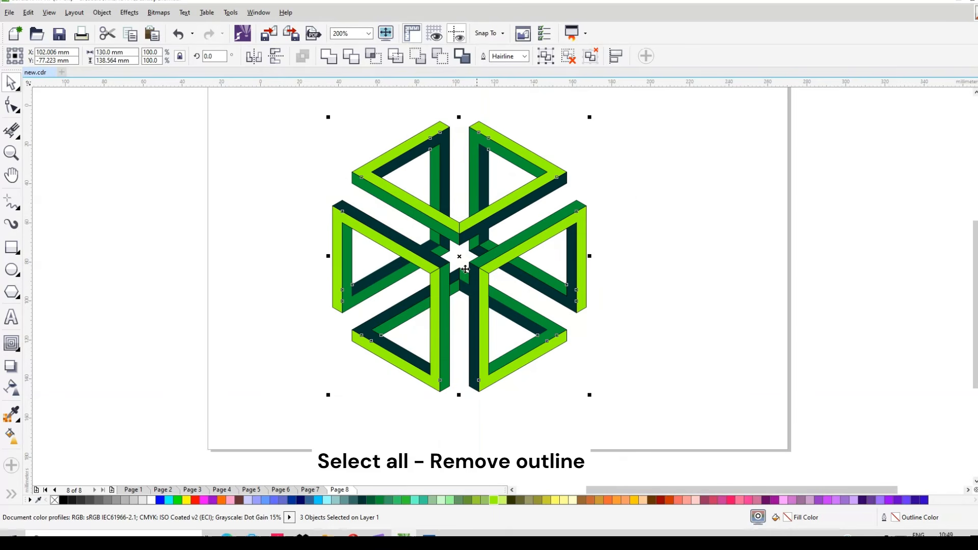
pyautogui.rightClick(54, 501)
pyautogui.click(495, 155)
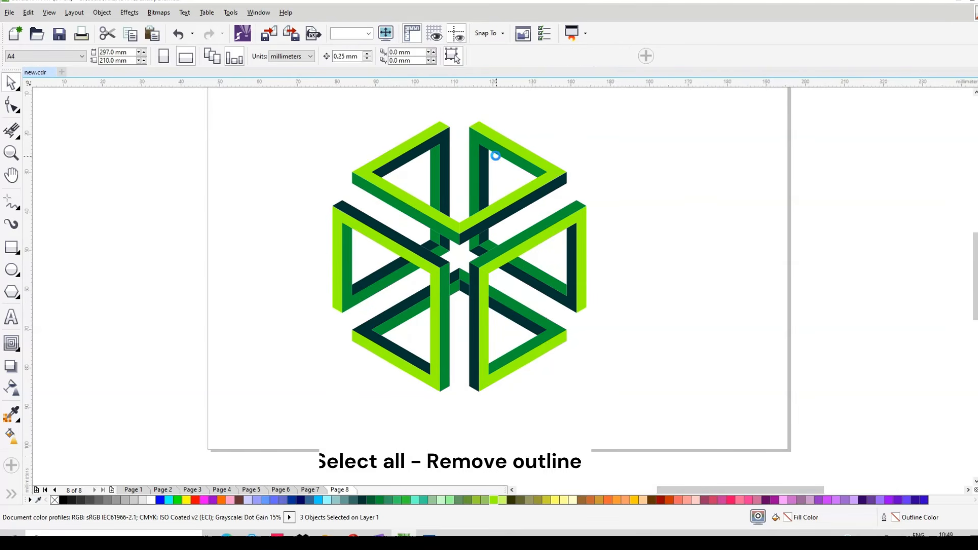
# - Ungroup all the coloured groups of the hexagonal design into separate objects
pyautogui.scroll(1, 495, 154)
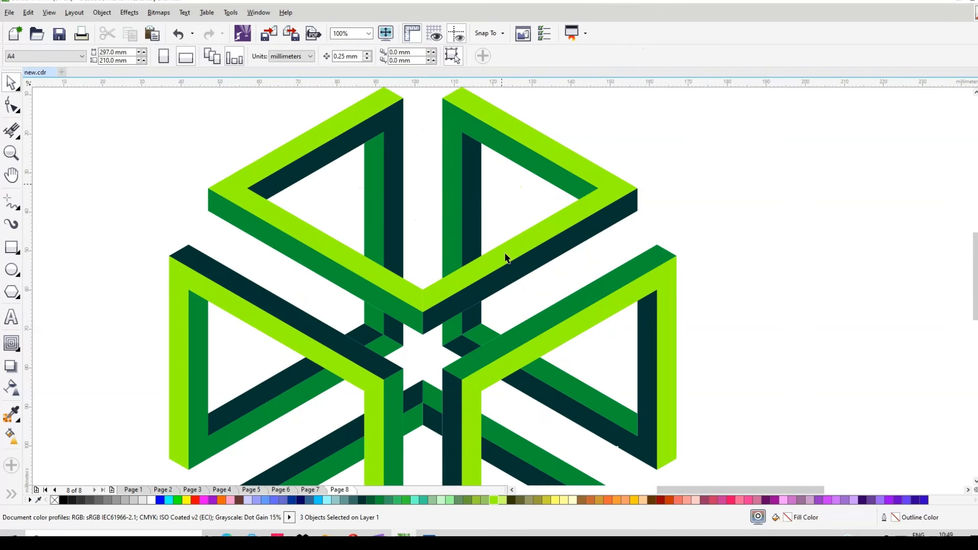
pyautogui.click(533, 331)
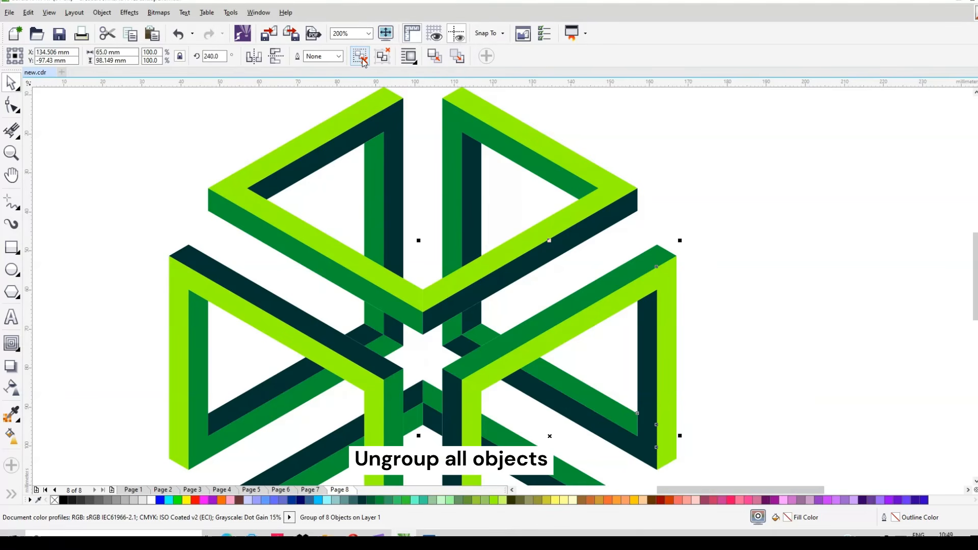
pyautogui.scroll(-1, 563, 135)
pyautogui.hotkey('ctrl', 'u')
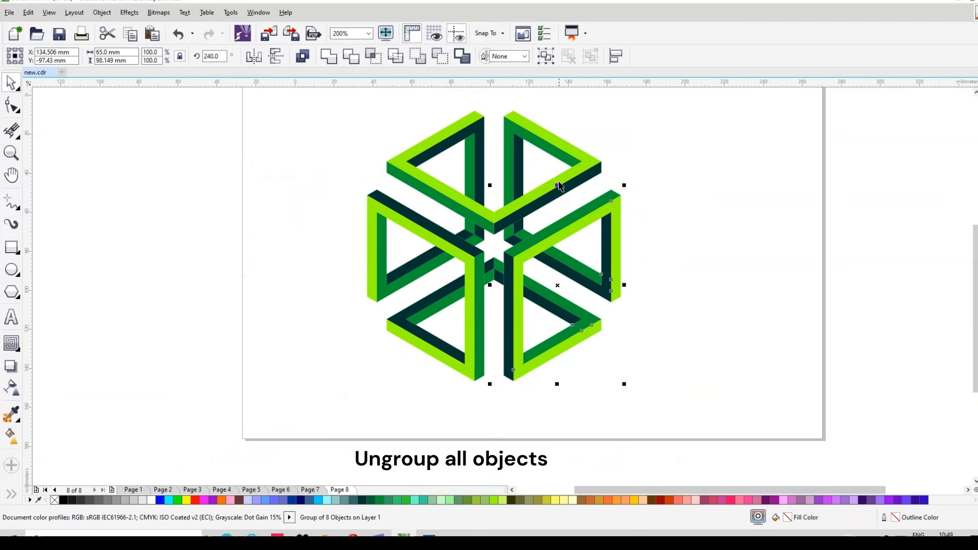
pyautogui.moveTo(343, 102); pyautogui.dragTo(716, 443)
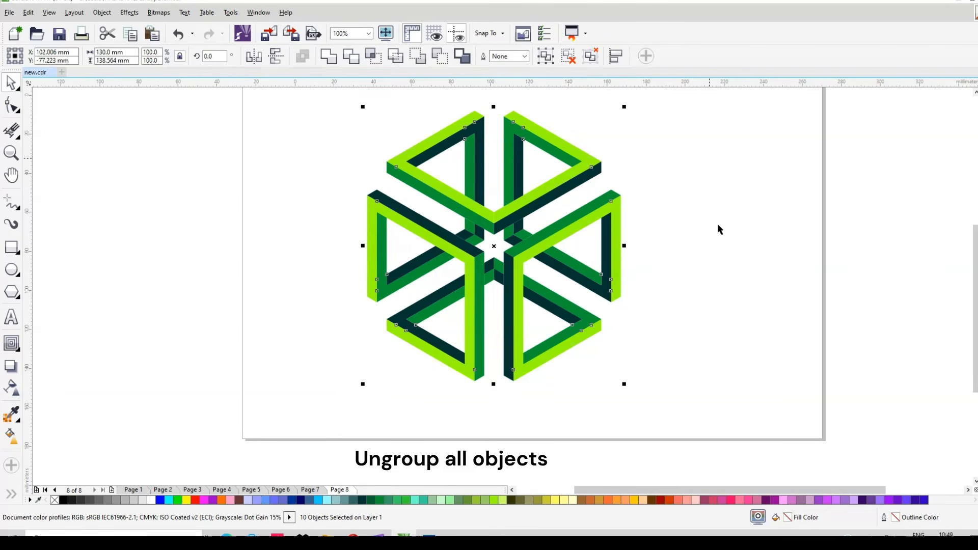
pyautogui.scroll(1, 530, 185)
pyautogui.click(530, 184)
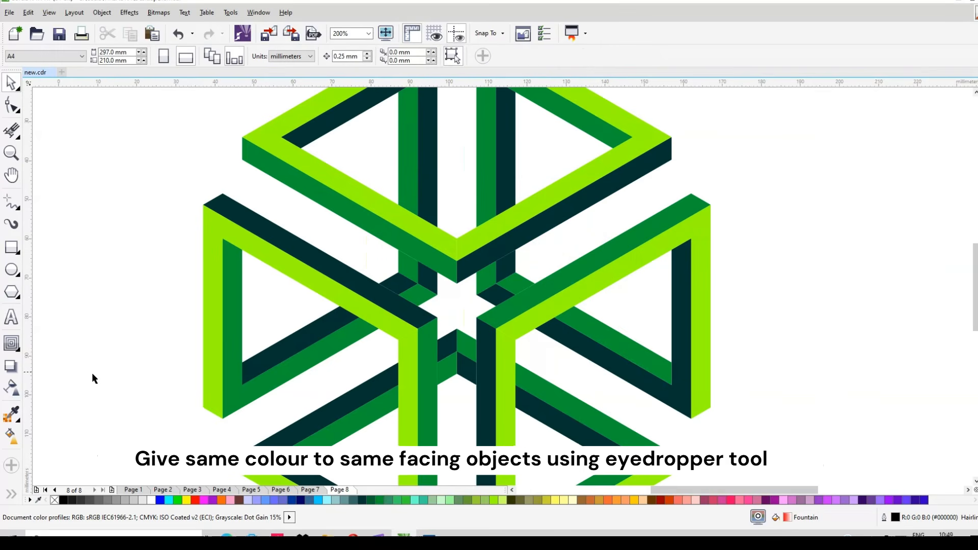
# - Sample the light green with the eyedropper and apply it to the three upward-facing medium green bands in the design's right half
pyautogui.click(14, 417)
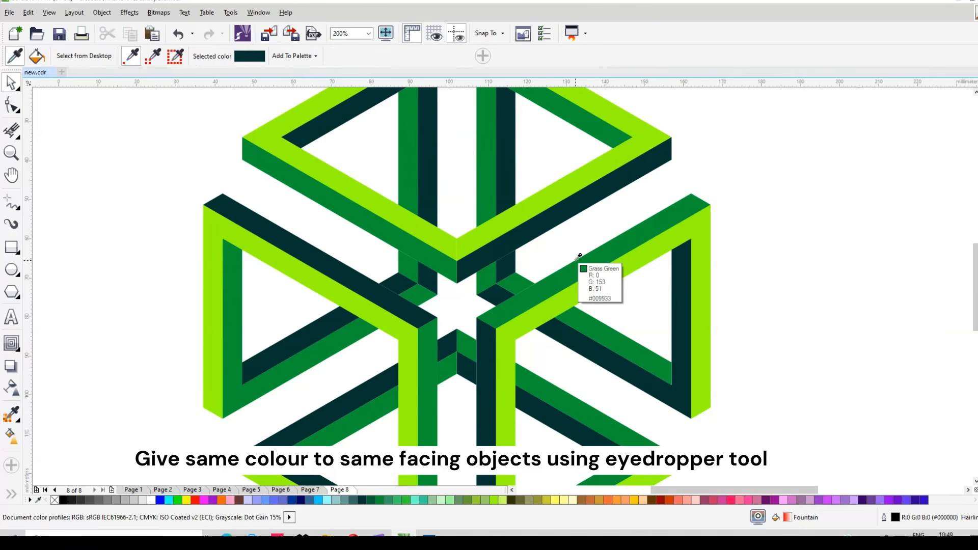
pyautogui.scroll(-1, 579, 258)
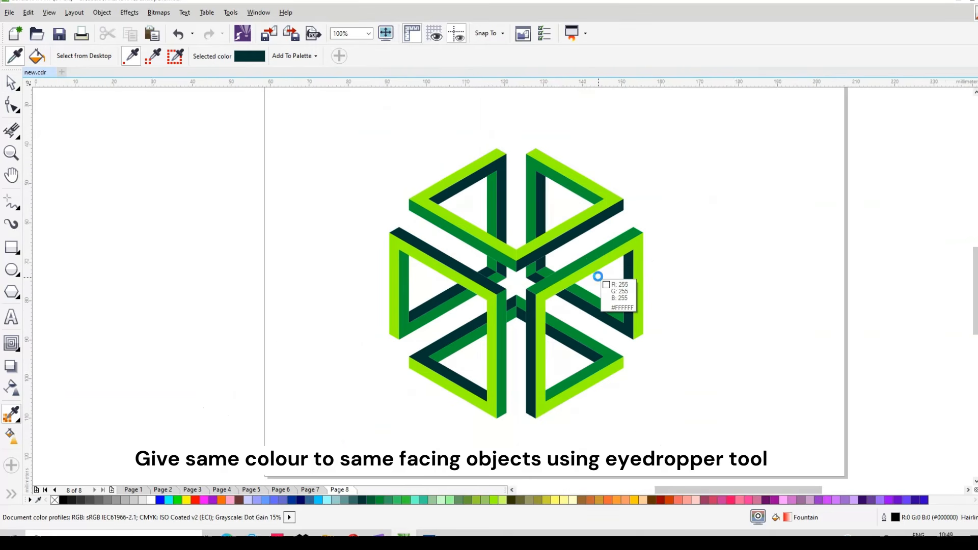
pyautogui.scroll(1, 598, 265)
pyautogui.click(506, 189)
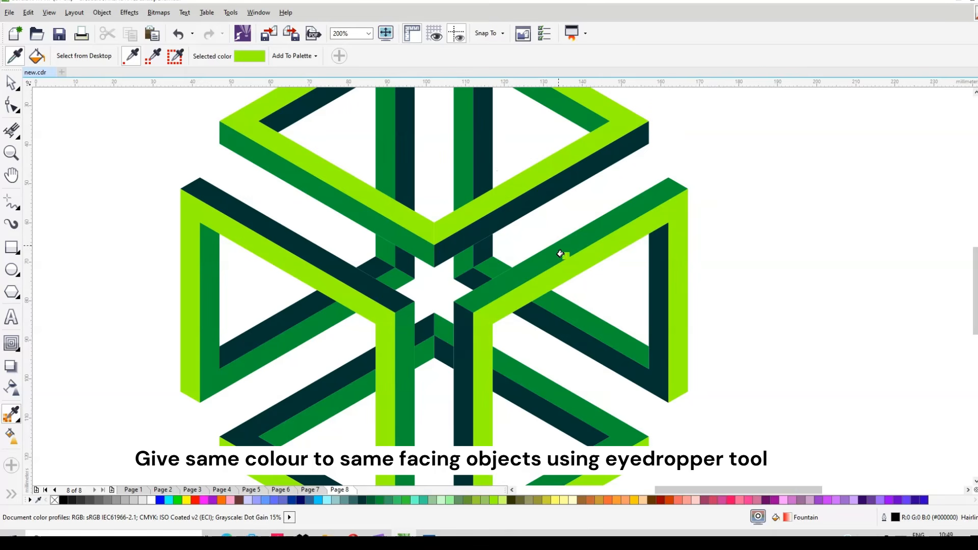
pyautogui.click(556, 251)
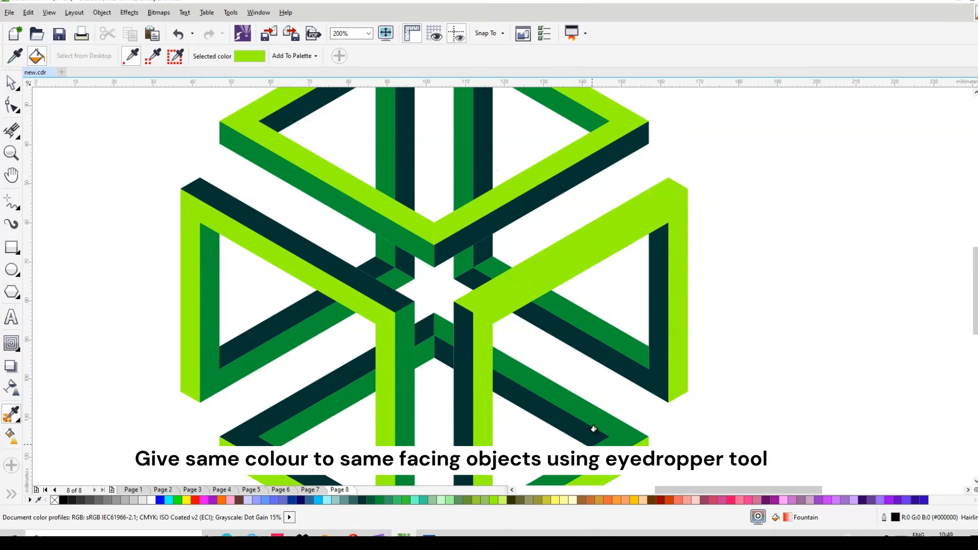
pyautogui.click(618, 431)
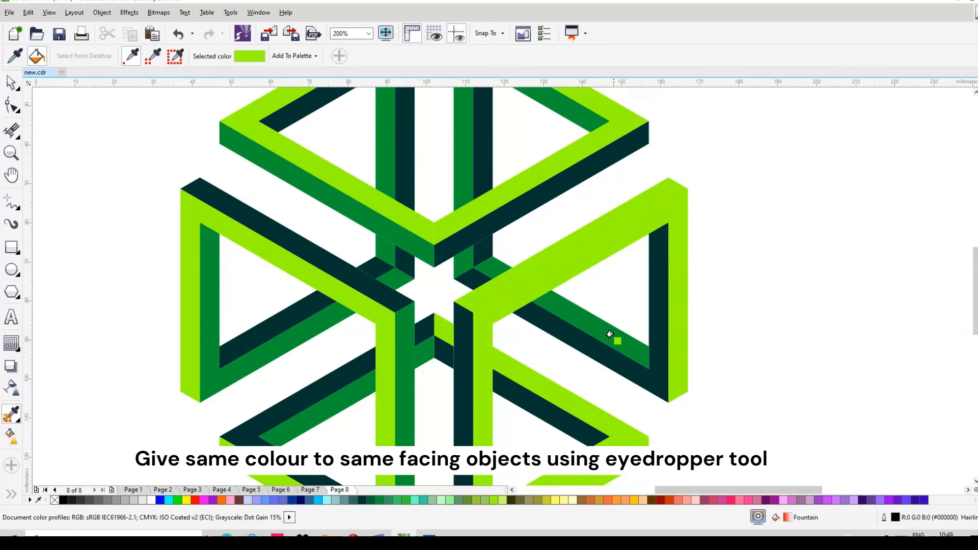
pyautogui.click(609, 335)
# - Apply the sampled light green to the three upward-facing dark bands in the design's left half
pyautogui.scroll(-3, 586, 297)
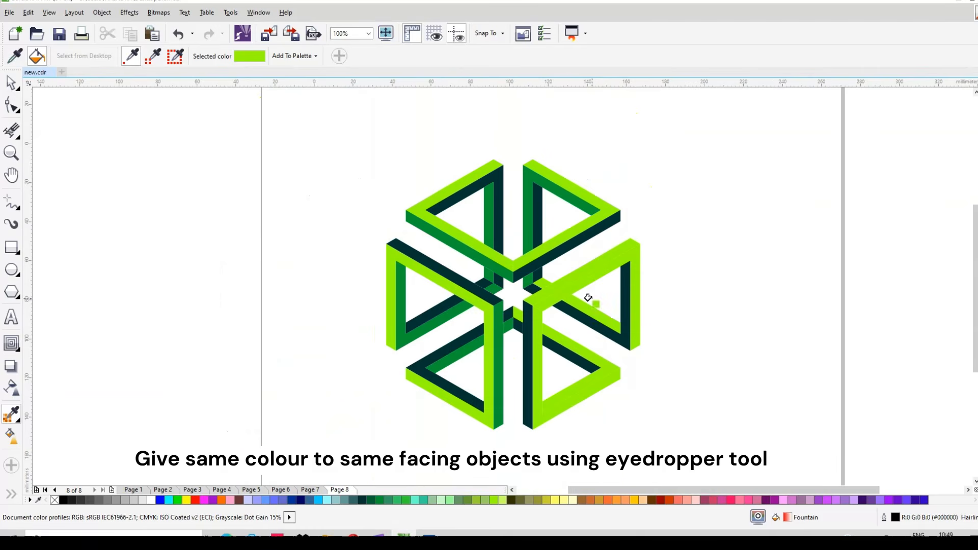
pyautogui.click(459, 393)
pyautogui.scroll(3, 463, 389)
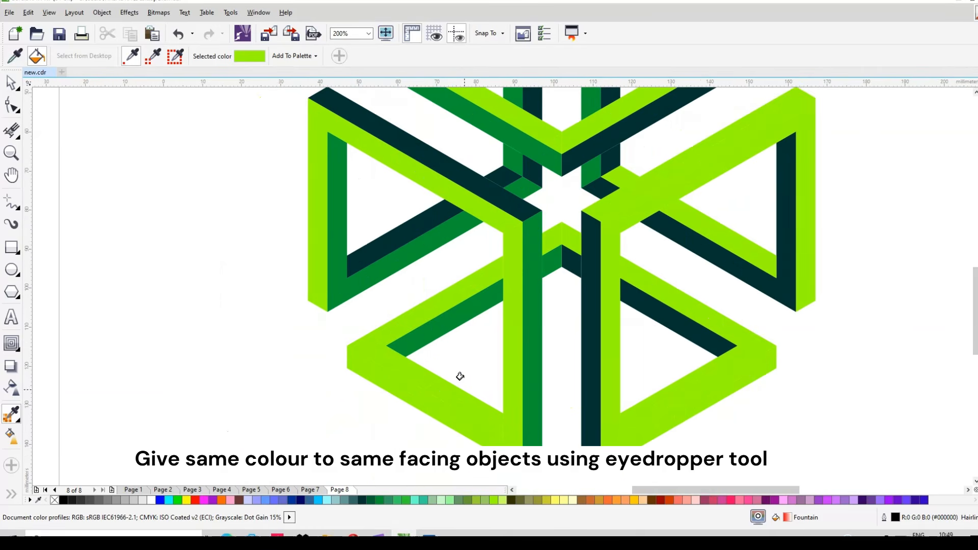
pyautogui.click(384, 245)
pyautogui.click(447, 169)
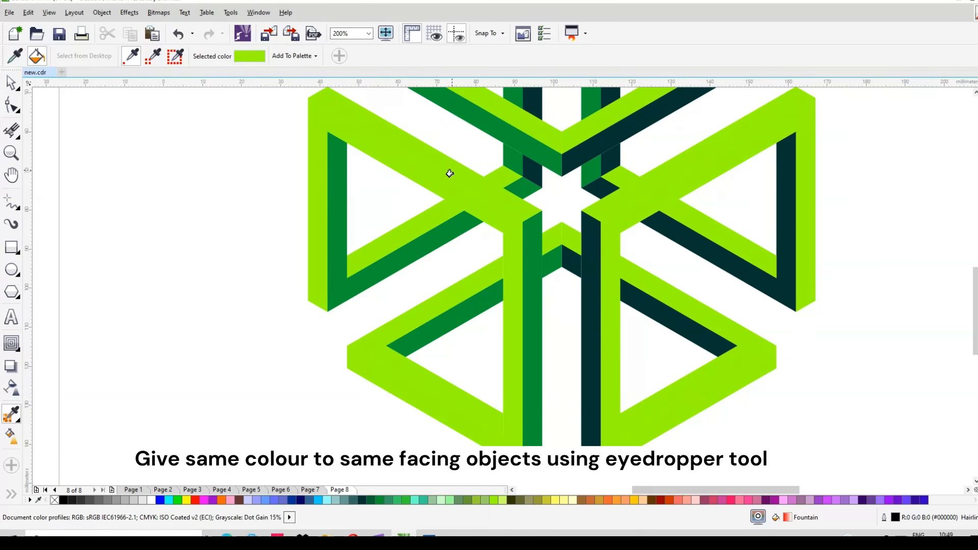
# - Sample the medium green and apply it to the dark bands of the two right-hand frames and the left-facing light green bands of the left half
pyautogui.scroll(-3, 526, 231)
pyautogui.press('space')
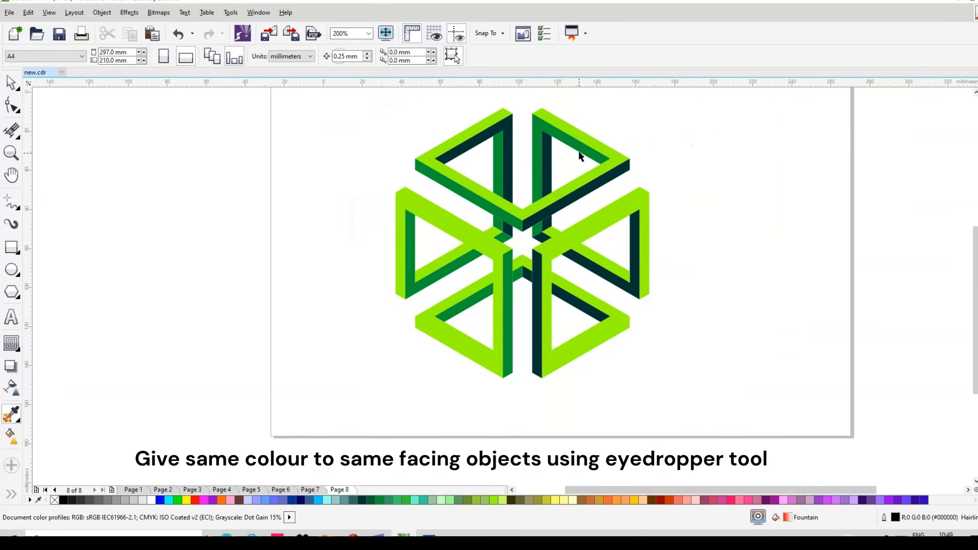
pyautogui.press('space')
pyautogui.click(578, 150)
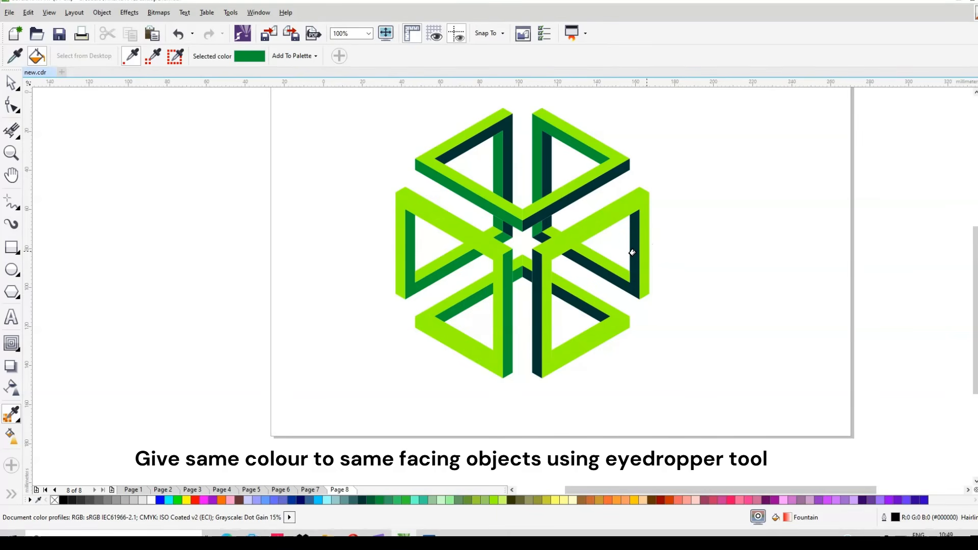
pyautogui.click(637, 254)
pyautogui.scroll(3, 634, 253)
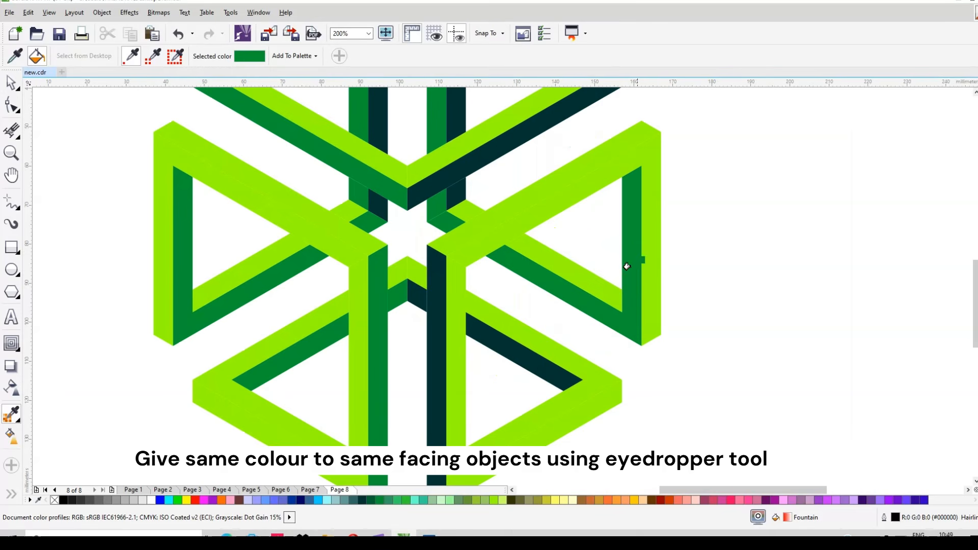
pyautogui.click(537, 372)
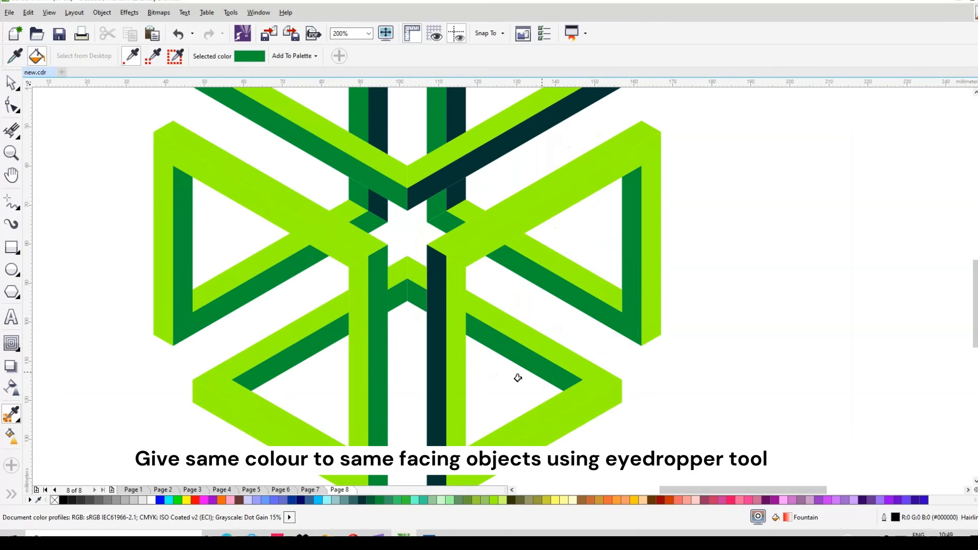
pyautogui.click(428, 390)
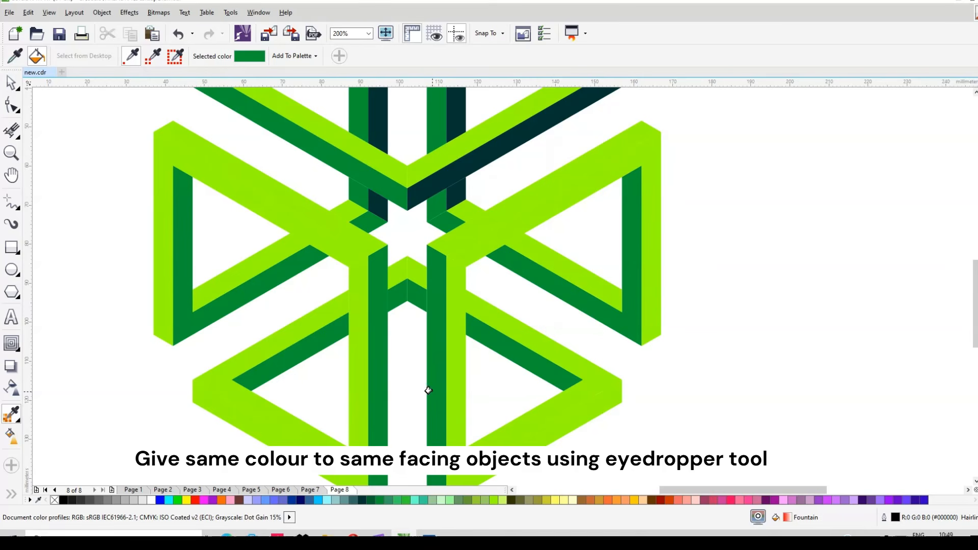
pyautogui.click(356, 391)
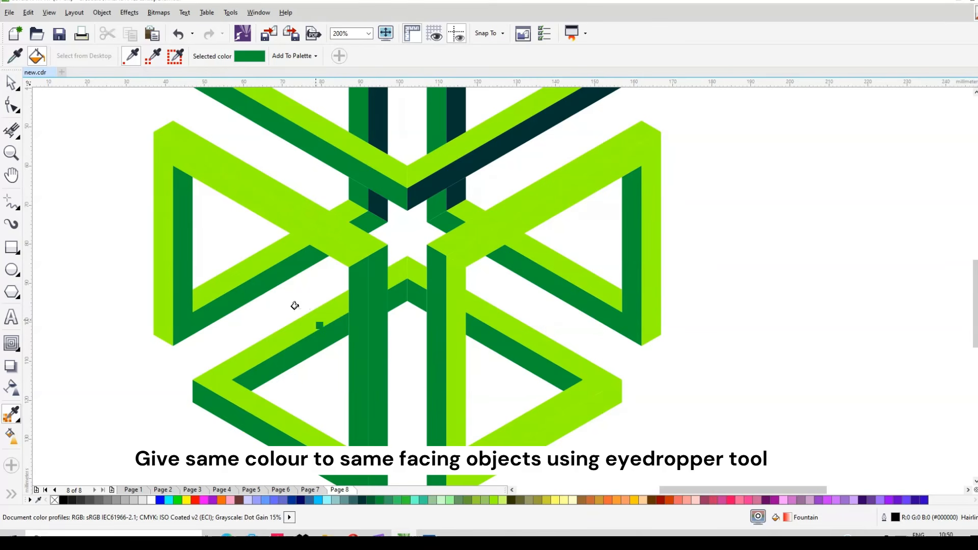
pyautogui.click(161, 161)
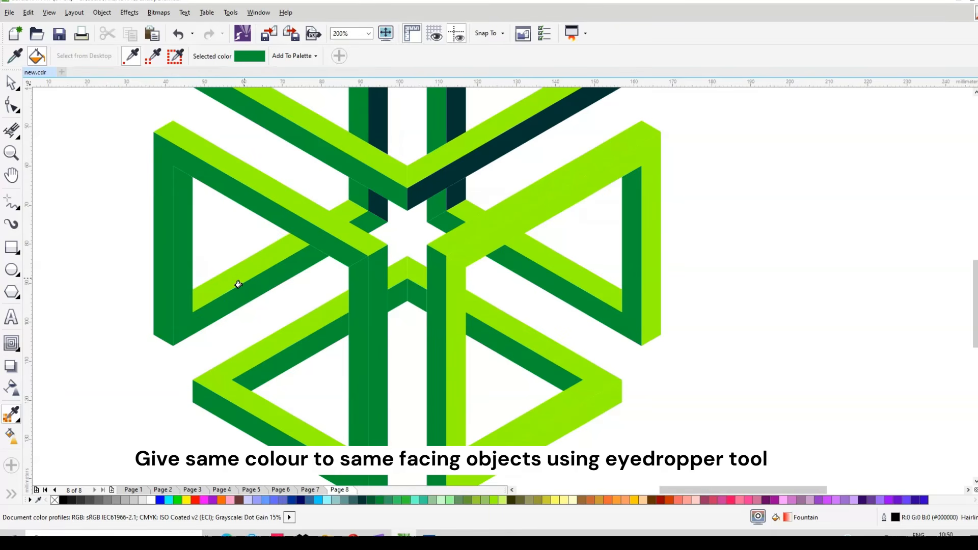
# - Sample the dark green #003333 from the upper V's band and apply it to the right-facing light green bands in the design's right half
pyautogui.press('space')
pyautogui.click(450, 177)
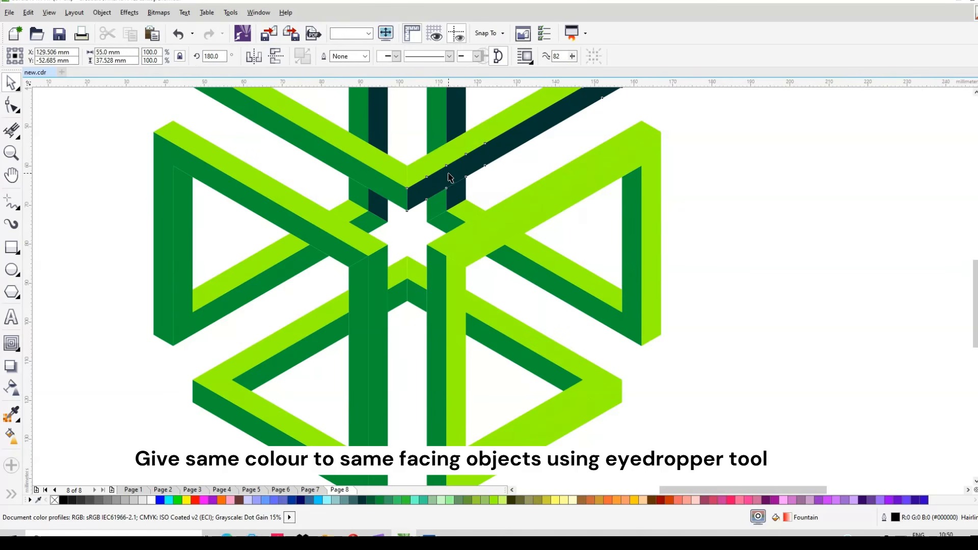
pyautogui.press('space')
pyautogui.click(457, 172)
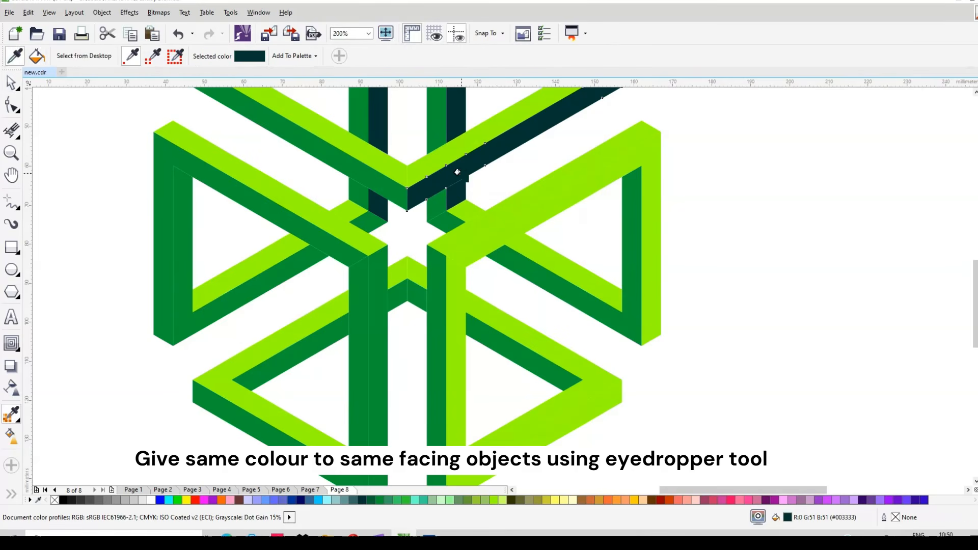
pyautogui.click(554, 207)
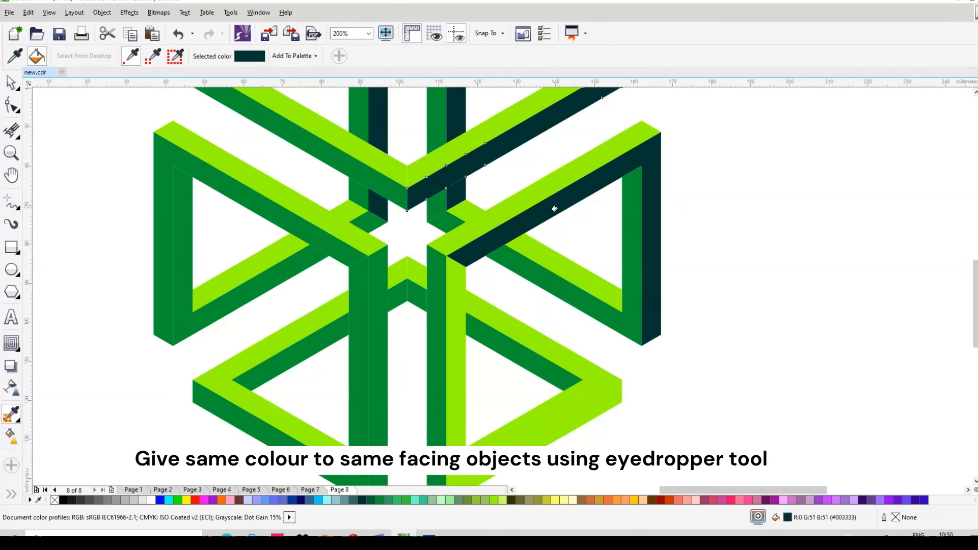
pyautogui.click(460, 325)
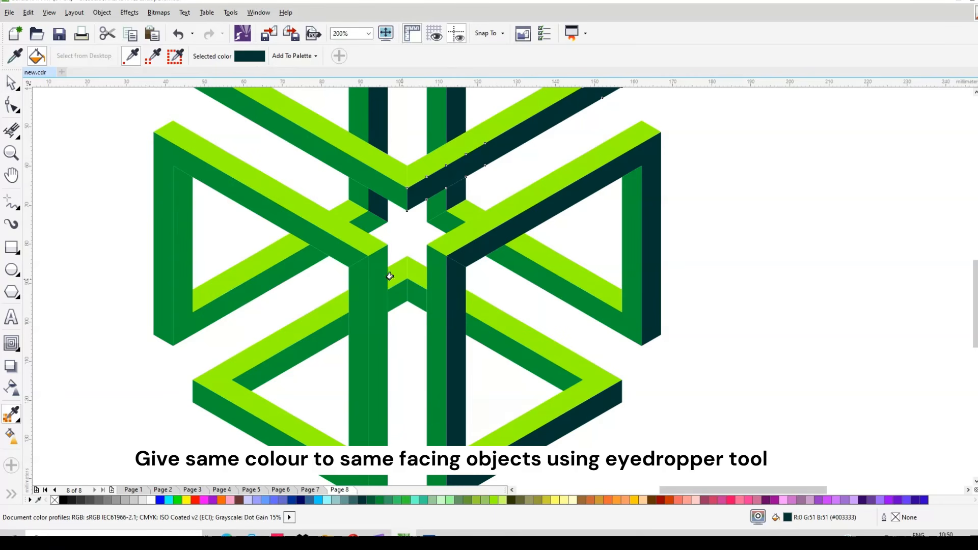
pyautogui.scroll(-1, 545, 246)
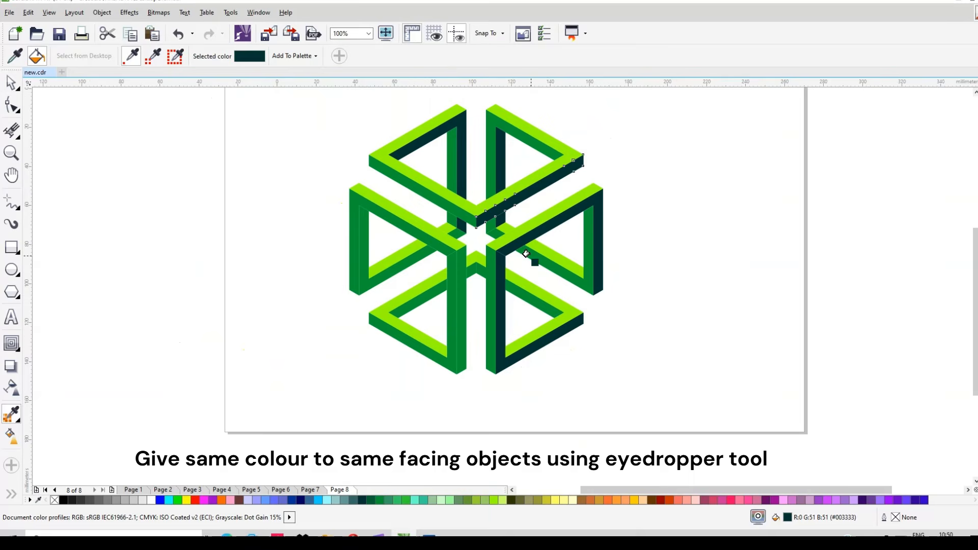
pyautogui.scroll(1, 530, 257)
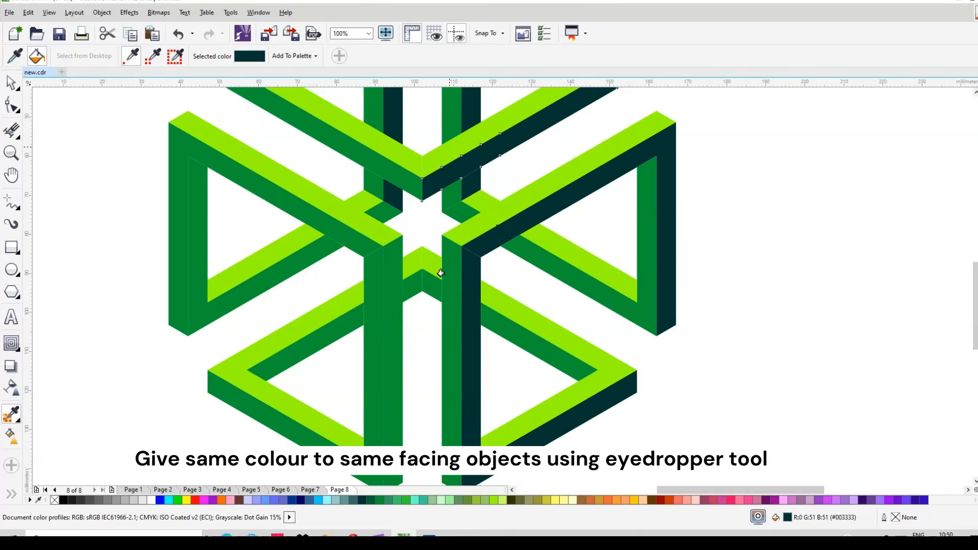
# - Apply the sampled dark green #003333 to the three right-facing medium green bands in the design's left half
pyautogui.click(389, 280)
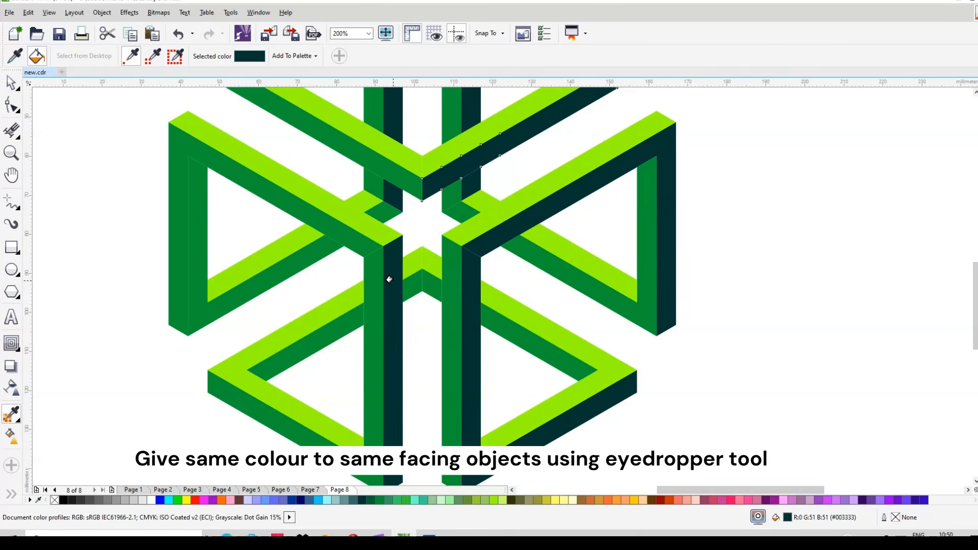
pyautogui.click(193, 196)
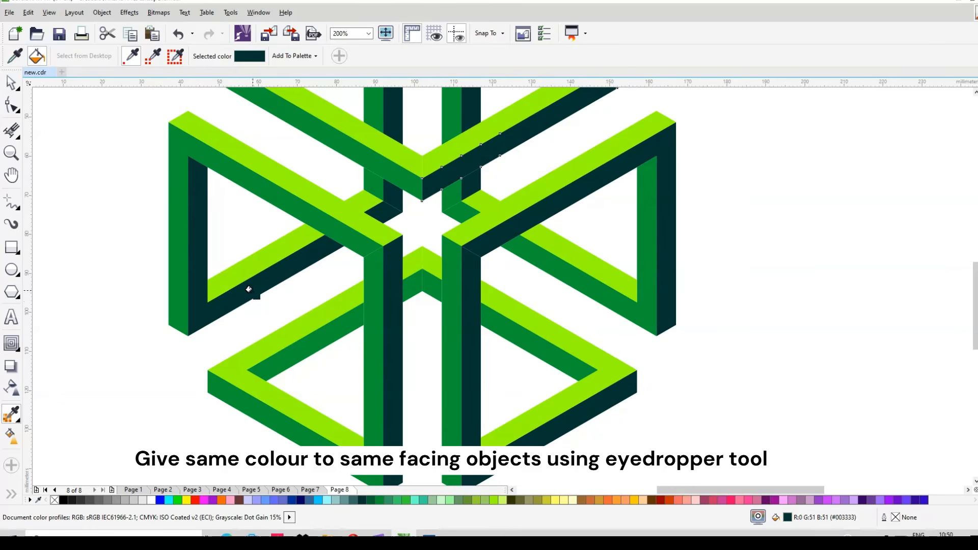
pyautogui.click(313, 350)
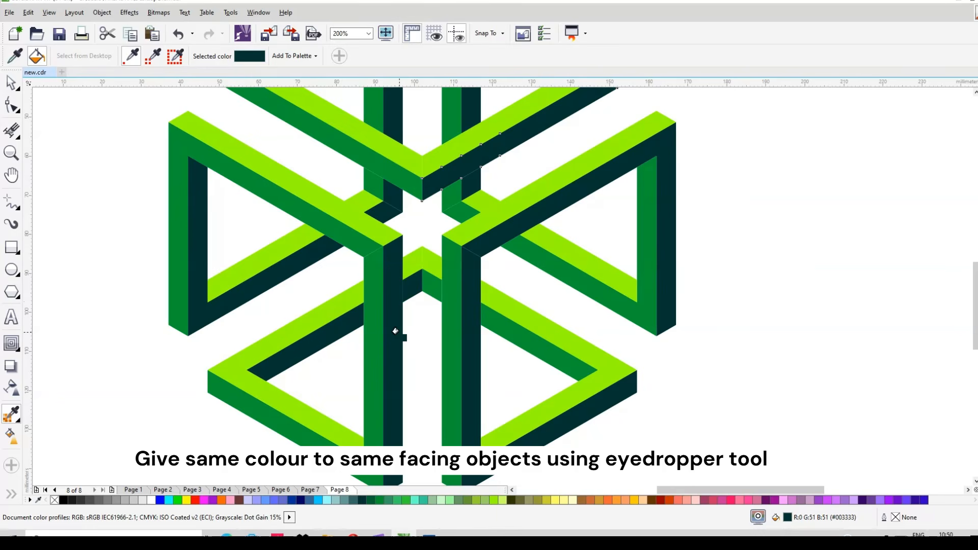
pyautogui.scroll(-2, 395, 331)
pyautogui.scroll(2, 381, 344)
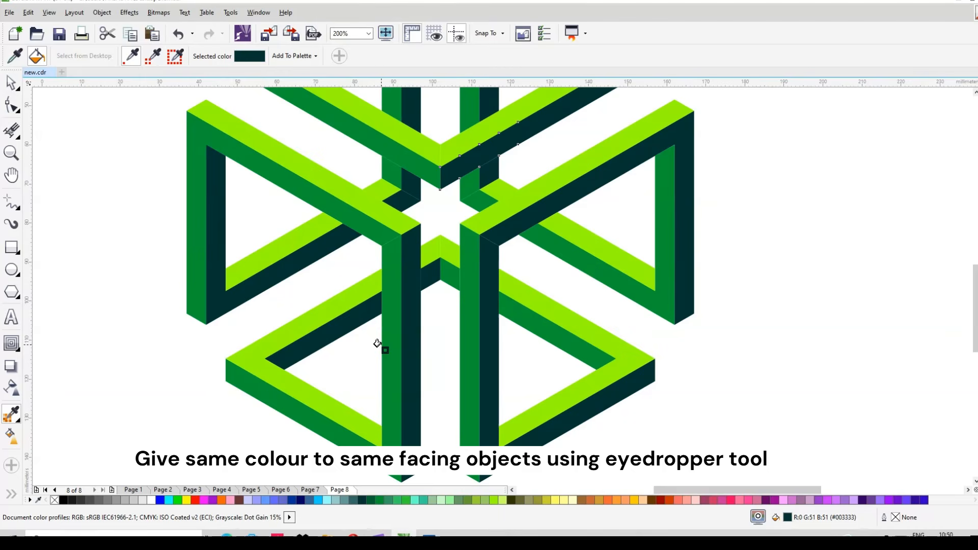
pyautogui.scroll(-2, 426, 280)
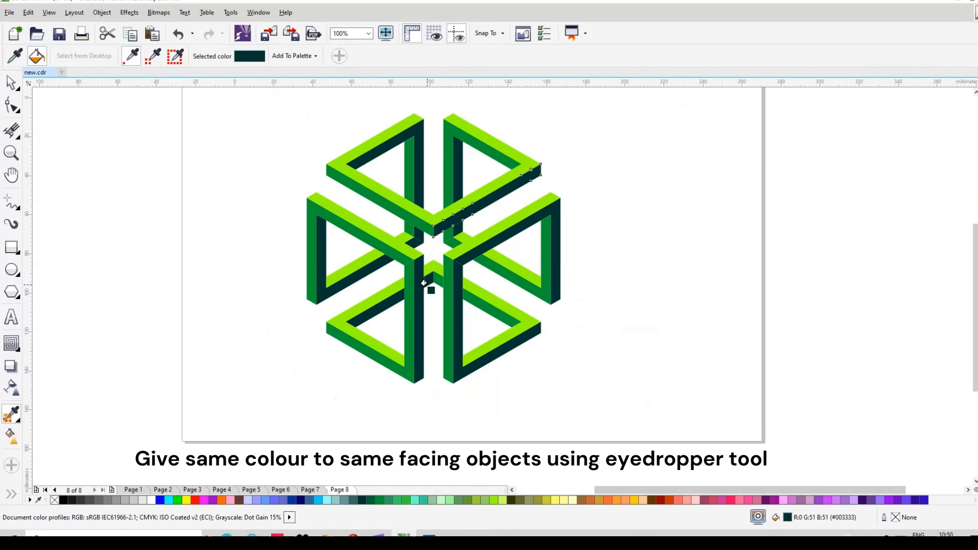
pyautogui.scroll(2, 492, 190)
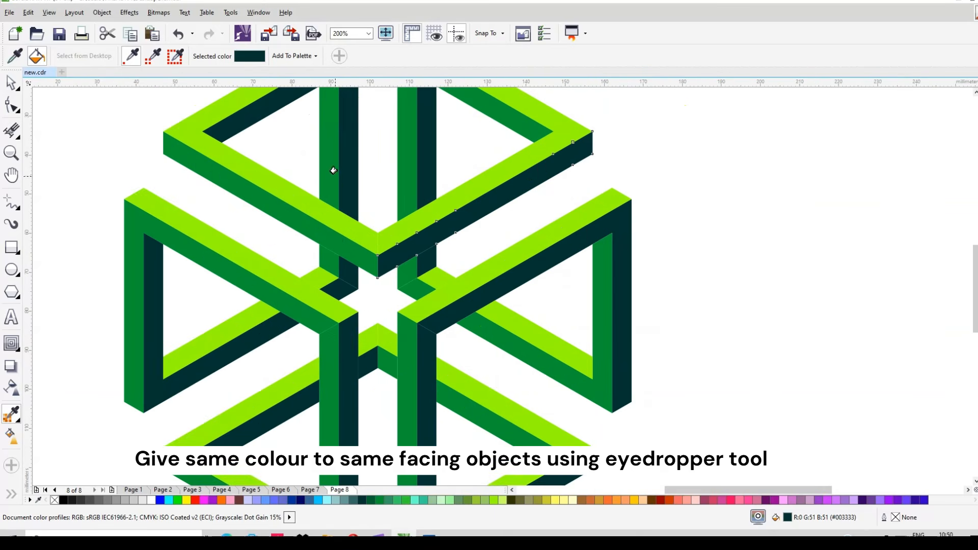
pyautogui.scroll(-1, 461, 287)
# - Weld the two dark green bands that meet at the inner corner of the front right-hand frame
pyautogui.press('space')
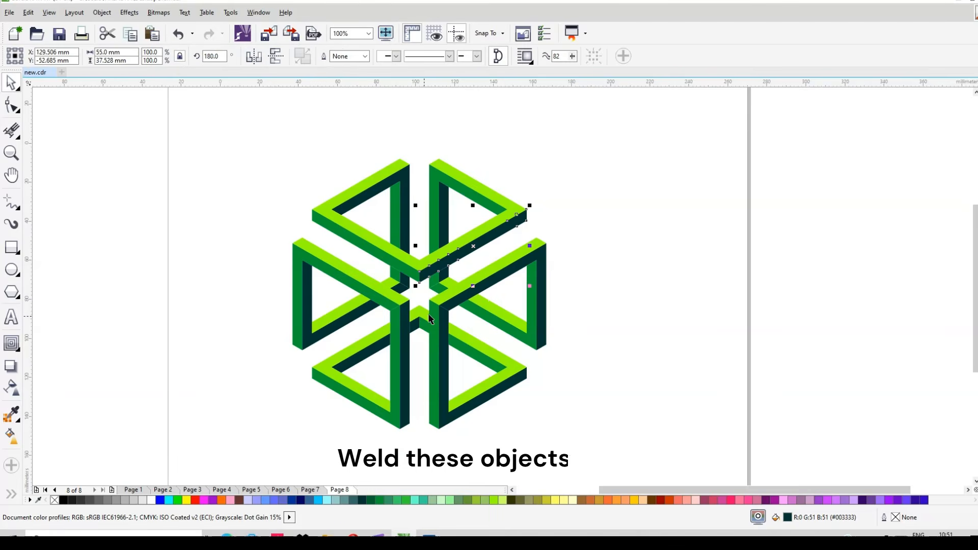
pyautogui.scroll(1, 429, 318)
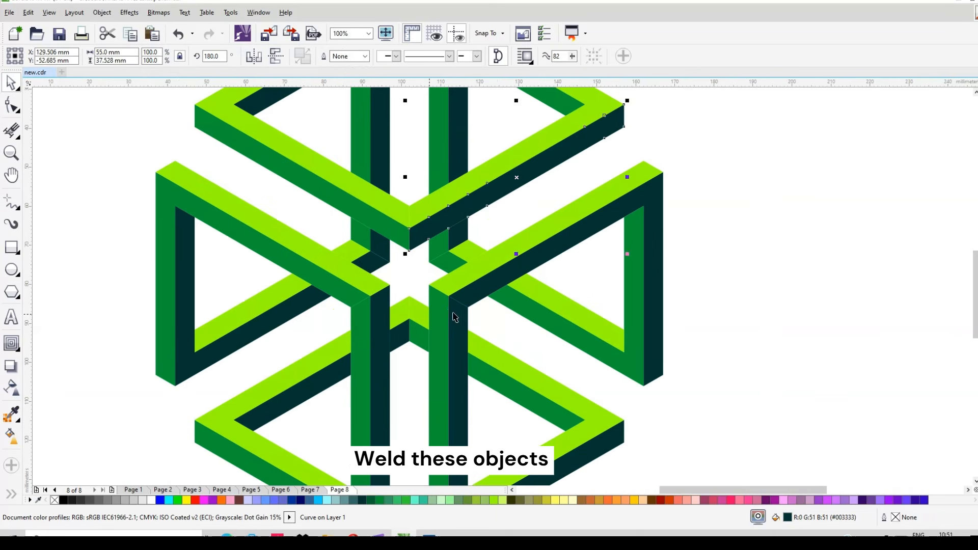
pyautogui.keyDown('shift'); pyautogui.click(477, 293); pyautogui.keyUp('shift')
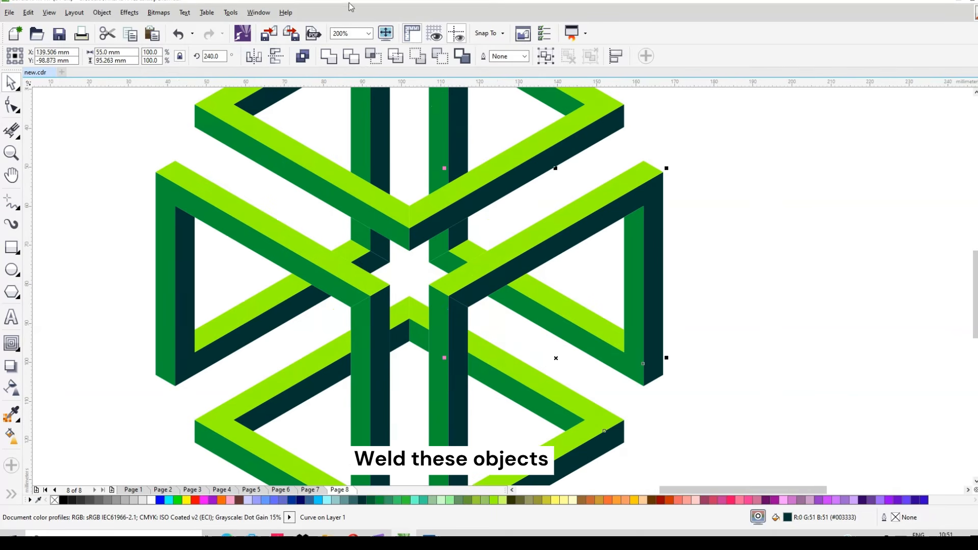
pyautogui.click(329, 56)
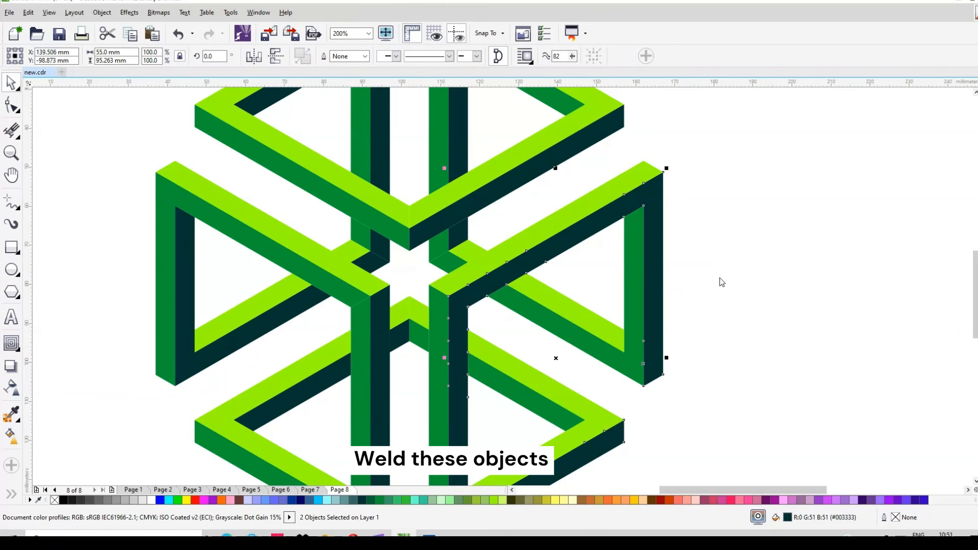
pyautogui.click(737, 272)
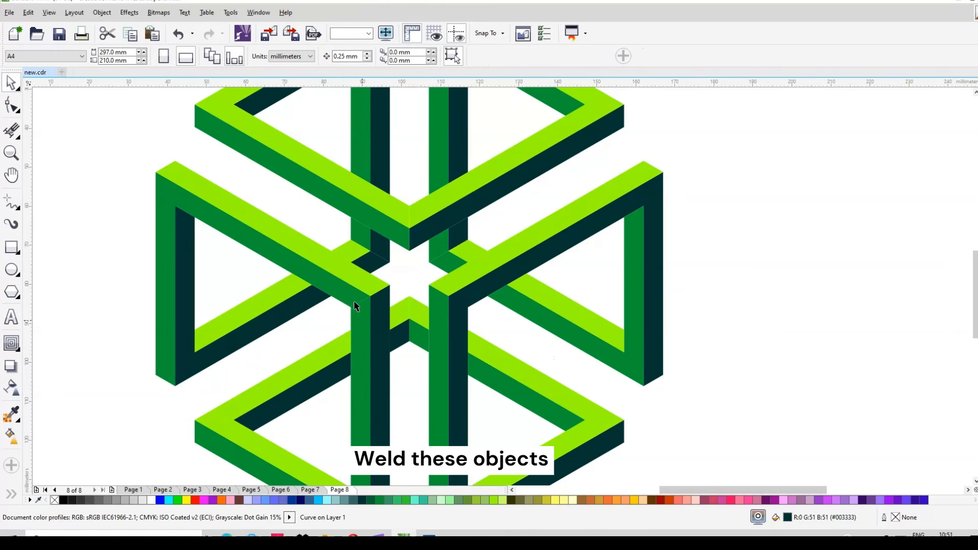
# - Weld the two medium green bands of the front left-hand frame, and the two light green bands meeting at the lower frame's peak
pyautogui.click(359, 314)
pyautogui.keyDown('shift'); pyautogui.click(350, 297); pyautogui.keyUp('shift')
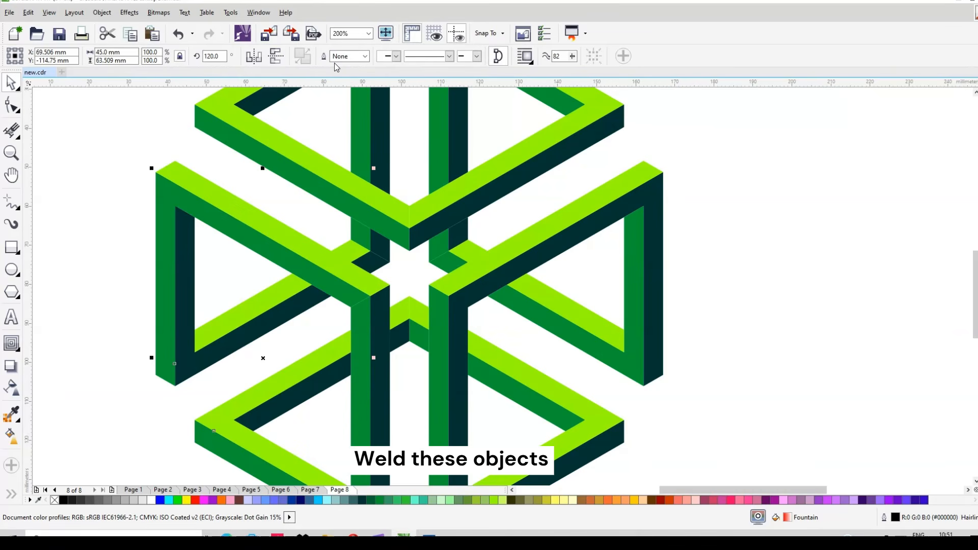
pyautogui.click(793, 278)
pyautogui.click(395, 312)
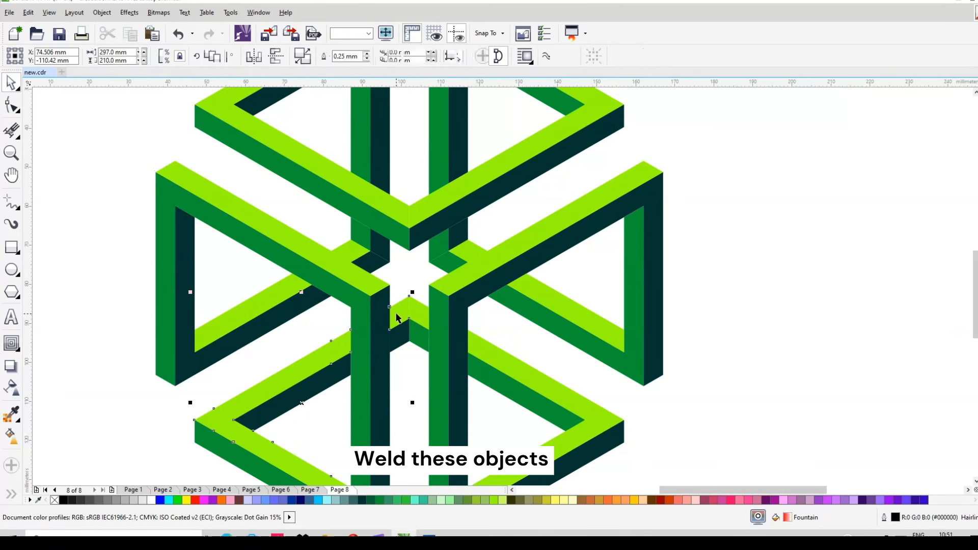
pyautogui.keyDown('shift'); pyautogui.click(497, 361); pyautogui.keyUp('shift')
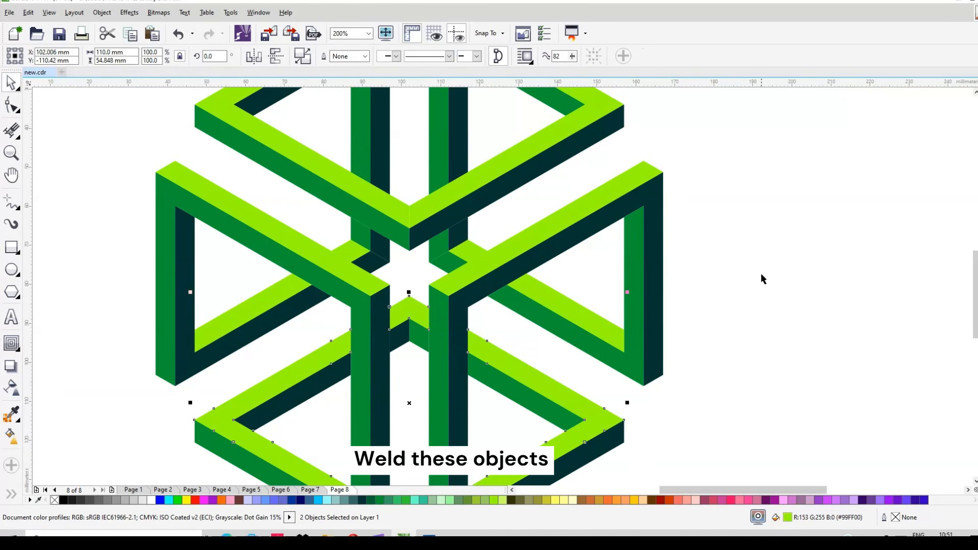
# - Weld the two medium green bands meeting at the right-hand rear corner, and the two dark green bands meeting at the left-hand rear corner
pyautogui.click(493, 238)
pyautogui.click(459, 273)
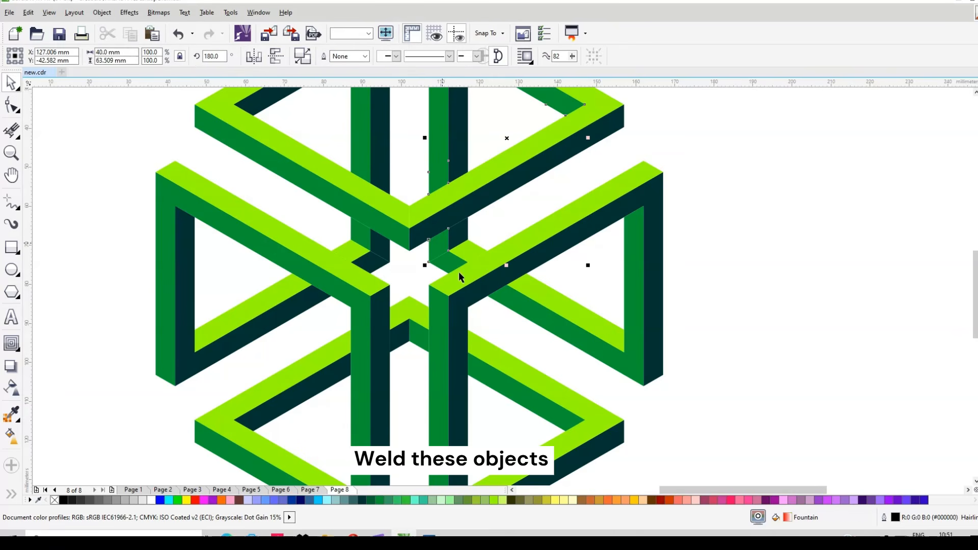
pyautogui.keyDown('shift'); pyautogui.click(511, 310); pyautogui.keyUp('shift')
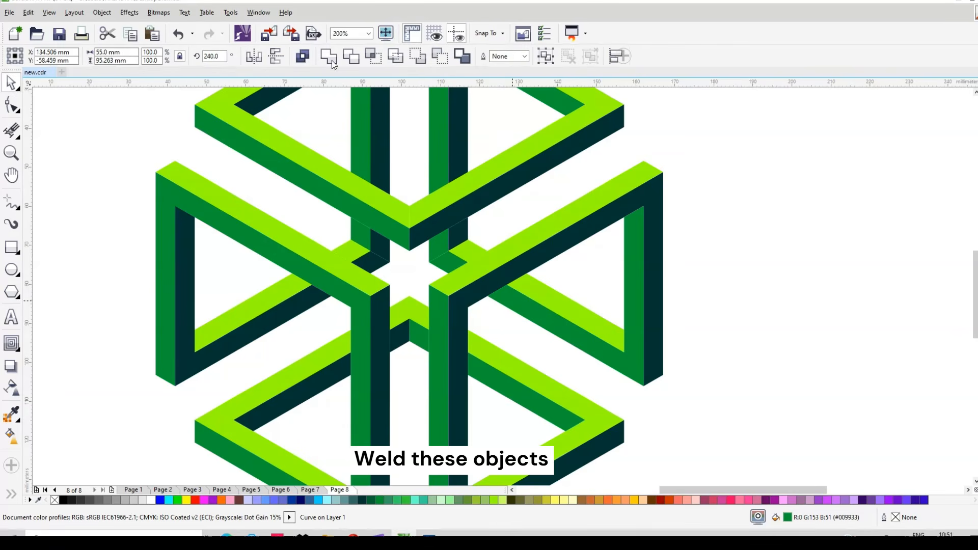
pyautogui.click(329, 56)
pyautogui.click(369, 269)
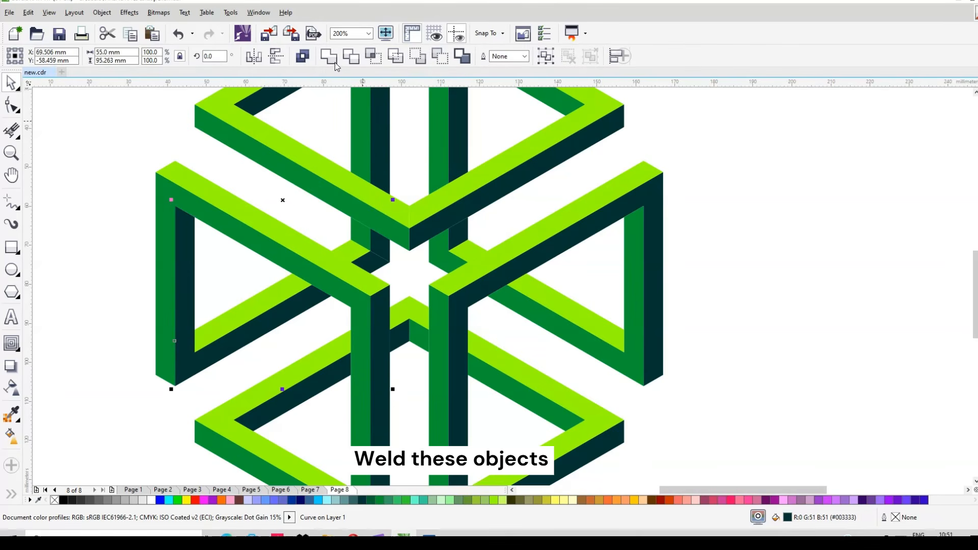
pyautogui.click(335, 60)
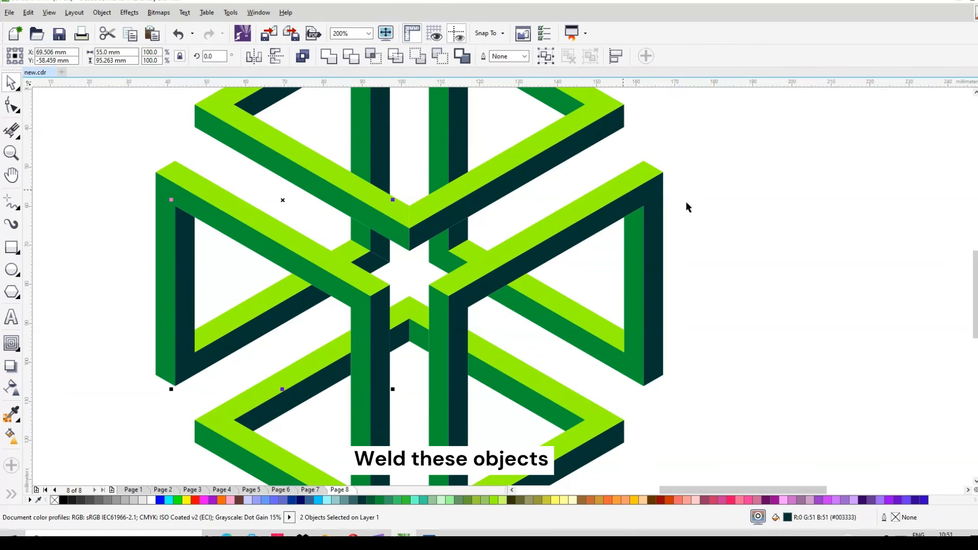
pyautogui.click(783, 218)
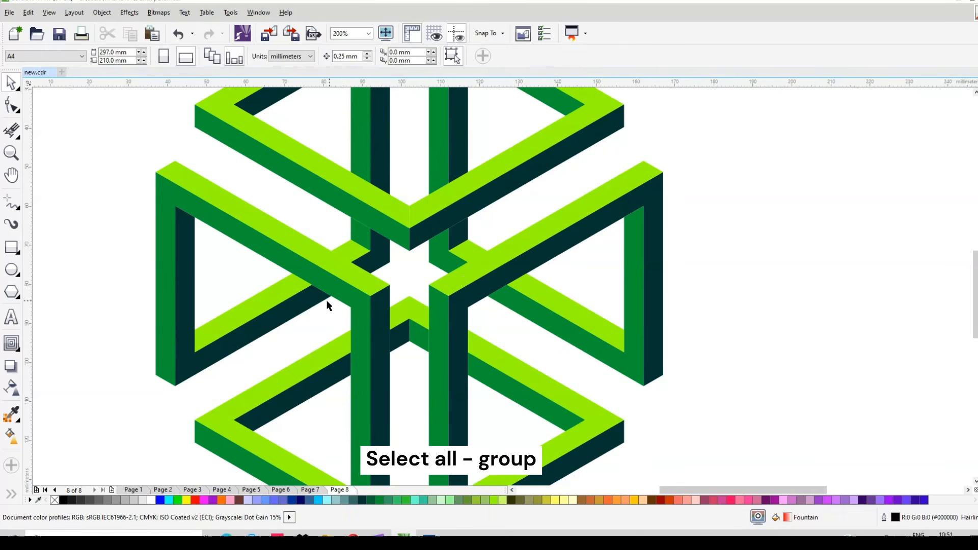
# - Select all the bands of the hexagonal design and group them
pyautogui.click(341, 289)
pyautogui.scroll(-3, 438, 270)
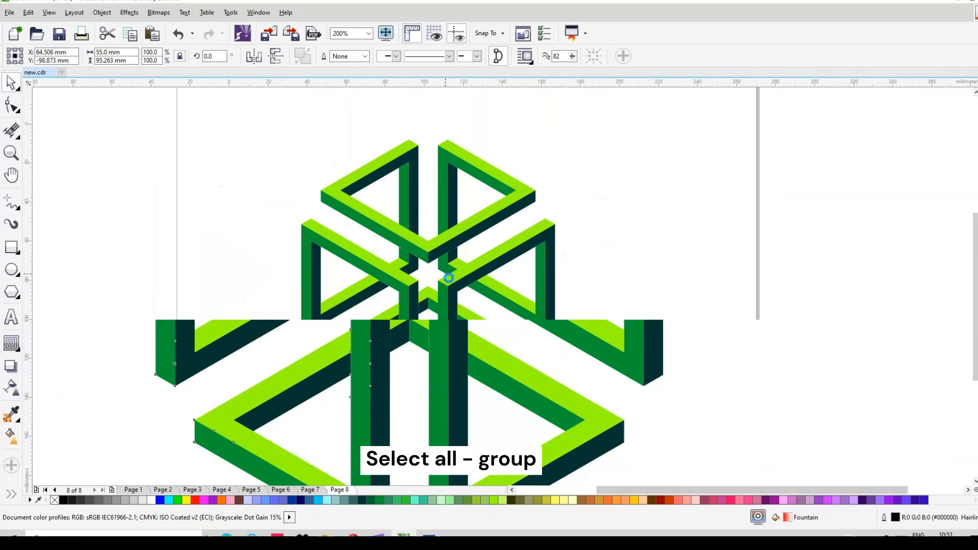
pyautogui.moveTo(350, 252); pyautogui.dragTo(646, 458)
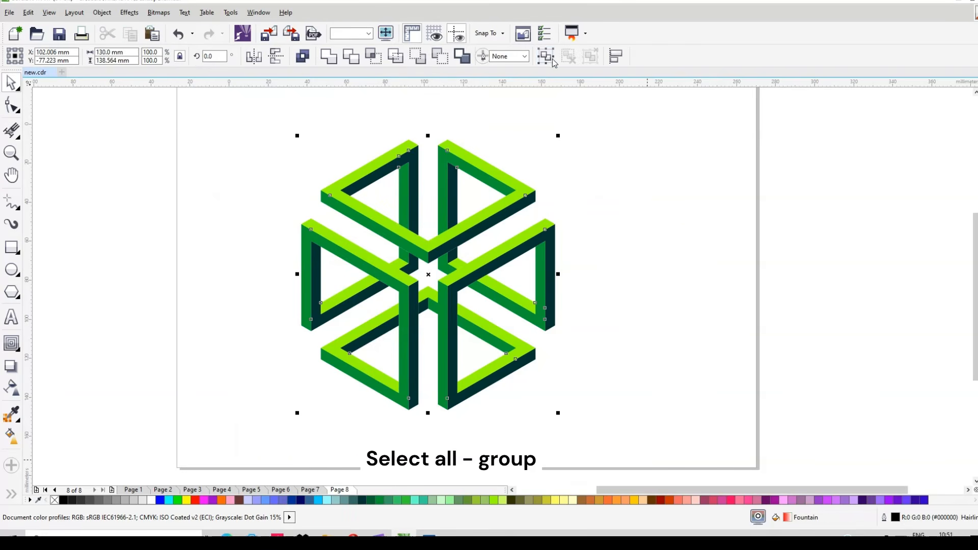
pyautogui.hotkey('ctrl', 'a')
pyautogui.scroll(1, 392, 239)
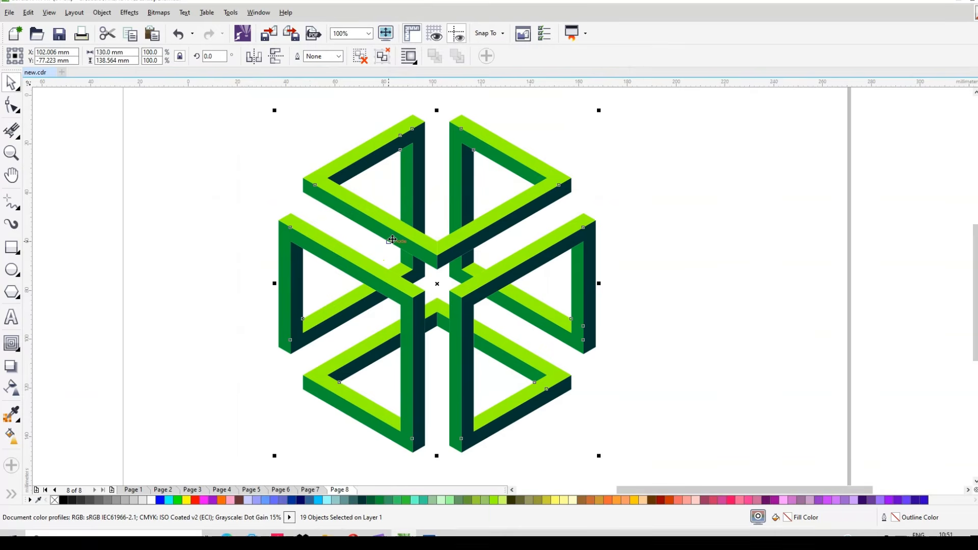
pyautogui.hotkey('ctrl', 'g')
pyautogui.scroll(1, 393, 239)
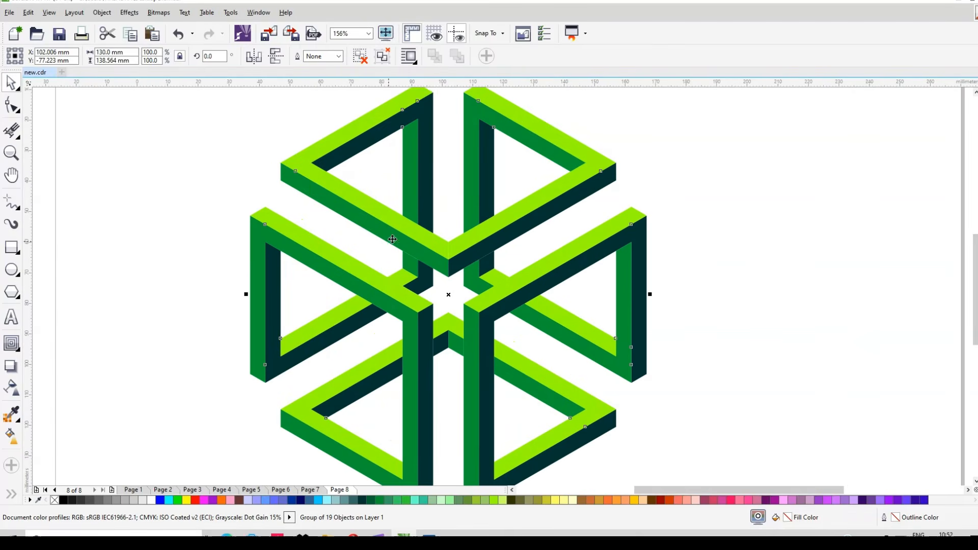
pyautogui.scroll(-1, 720, 262)
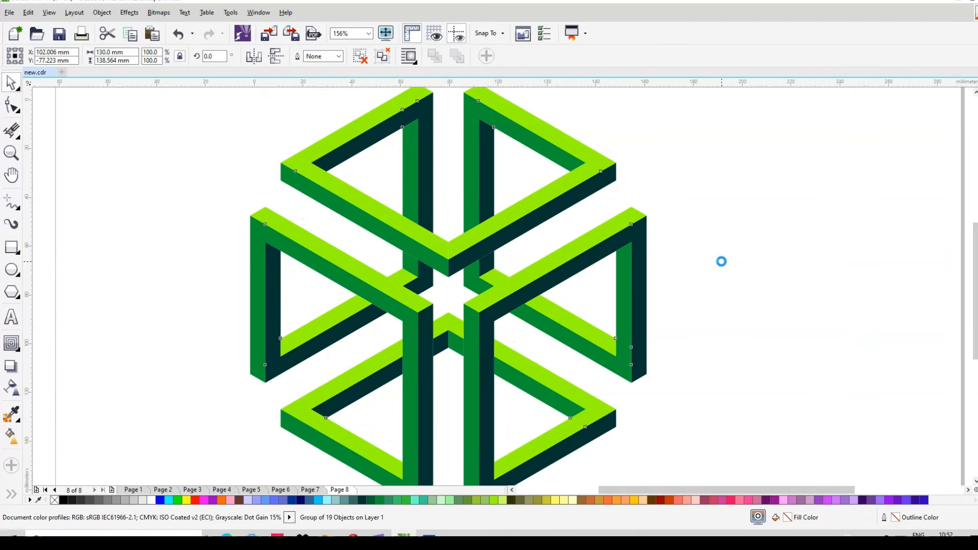